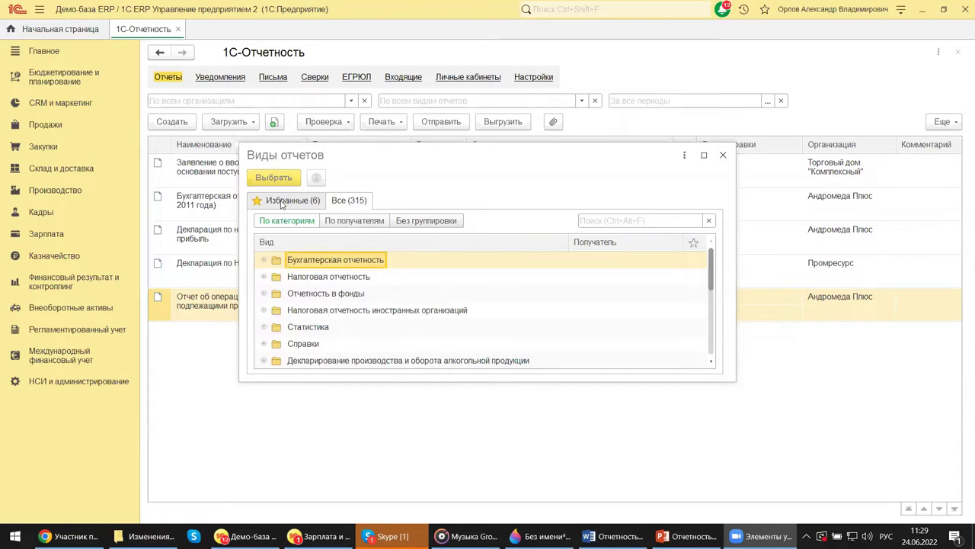
Step: Choose the 4-ФСС report from the Отчетность в фонды category in the full list of report types
{"action": "left_click", "coordinate": [279, 203]}
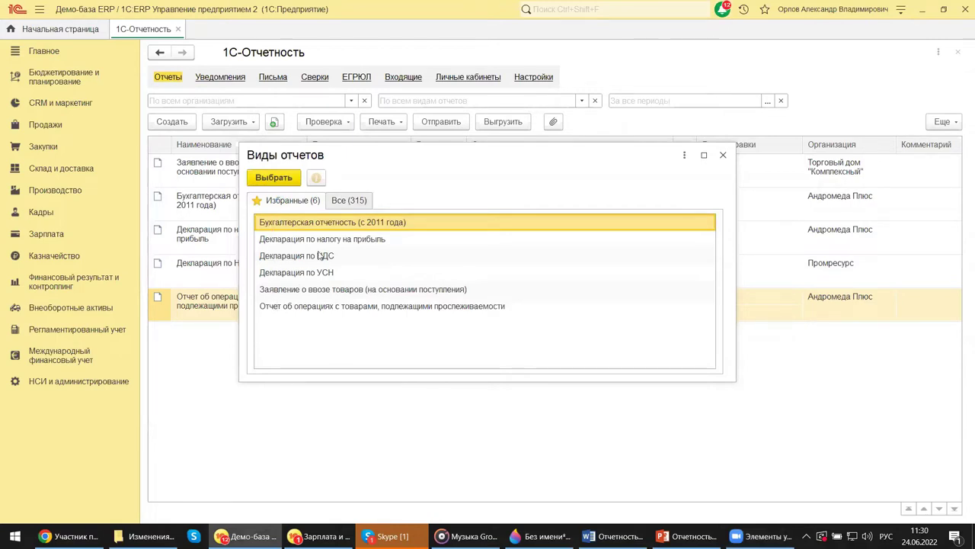
{"action": "left_click", "coordinate": [343, 202]}
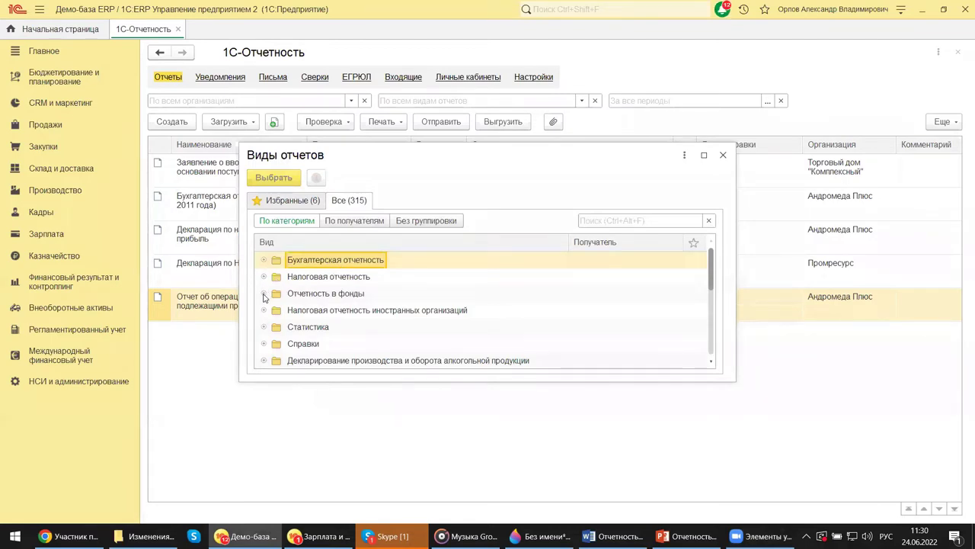
{"action": "left_click", "coordinate": [263, 294]}
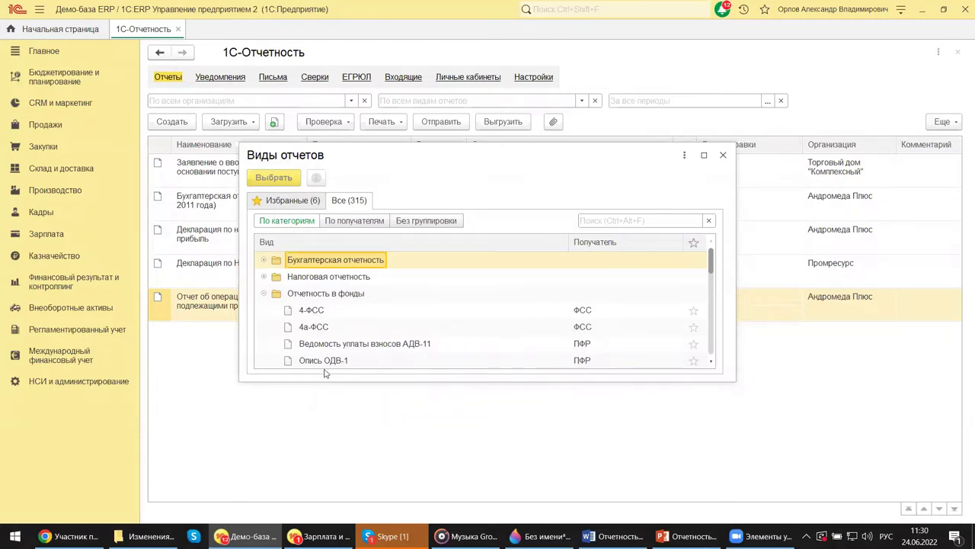
{"action": "left_click", "coordinate": [317, 310]}
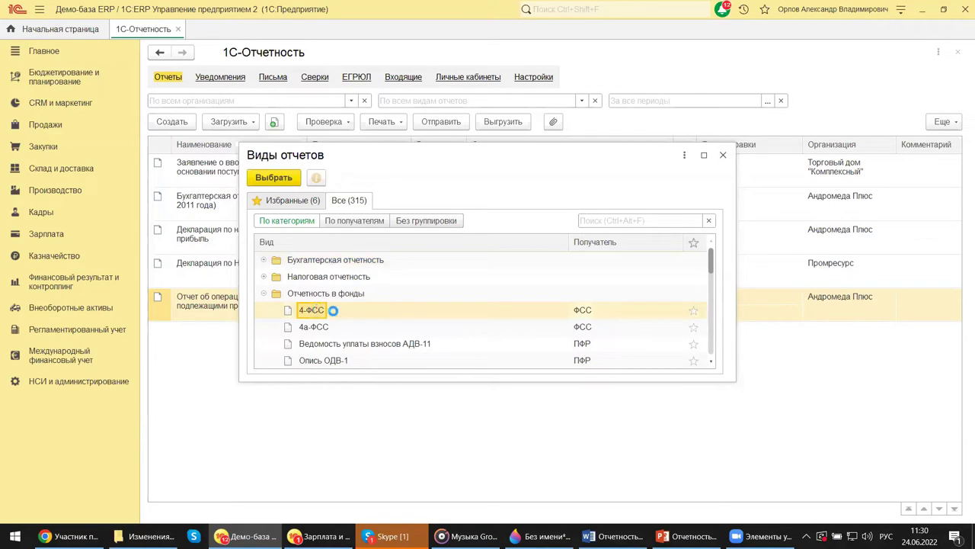
{"action": "double_click", "coordinate": [333, 311]}
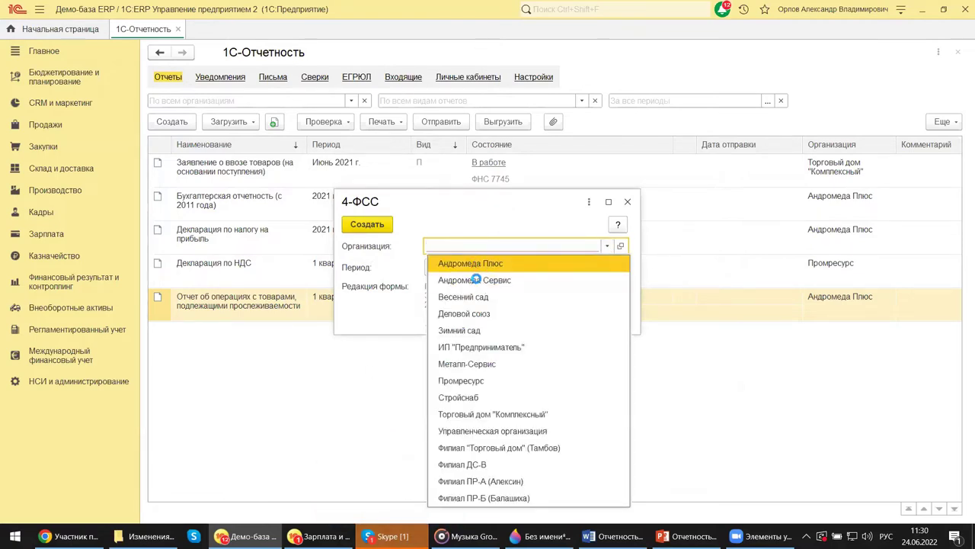
Step: Create the 4-ФСС report for the organization Андромеда Плюс with the period 1 полугодие 2022 г
{"action": "left_click", "coordinate": [476, 265]}
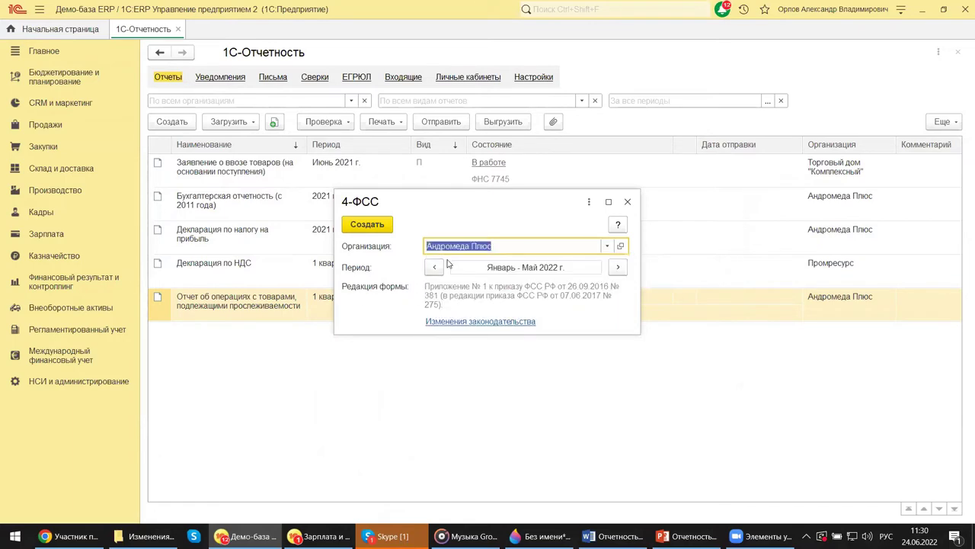
{"action": "left_click", "coordinate": [618, 266]}
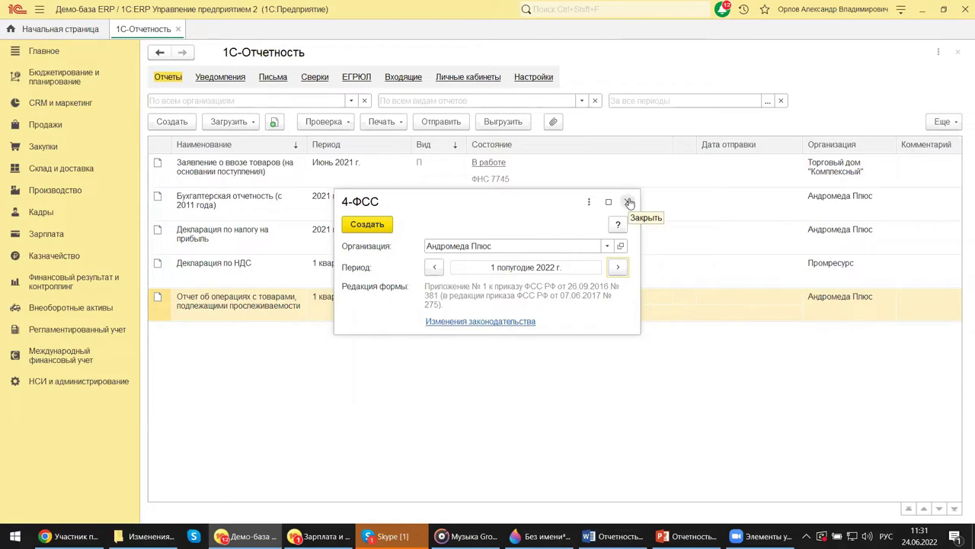
{"action": "left_click", "coordinate": [366, 224]}
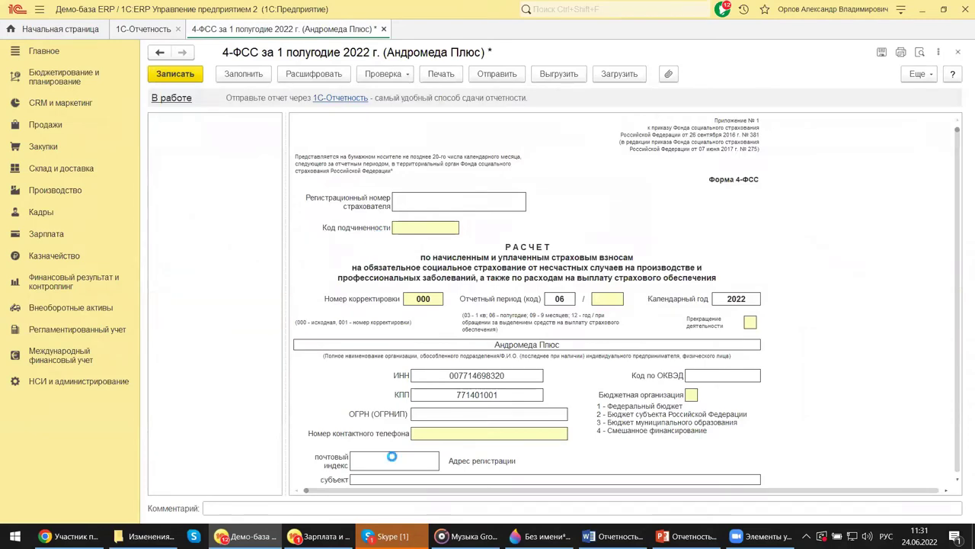
Step: Switch to the PowerPoint presentation and review slide 18, "Нормативная база", and slide 19 on editing legislative values
{"action": "mouse_move", "coordinate": [686, 535]}
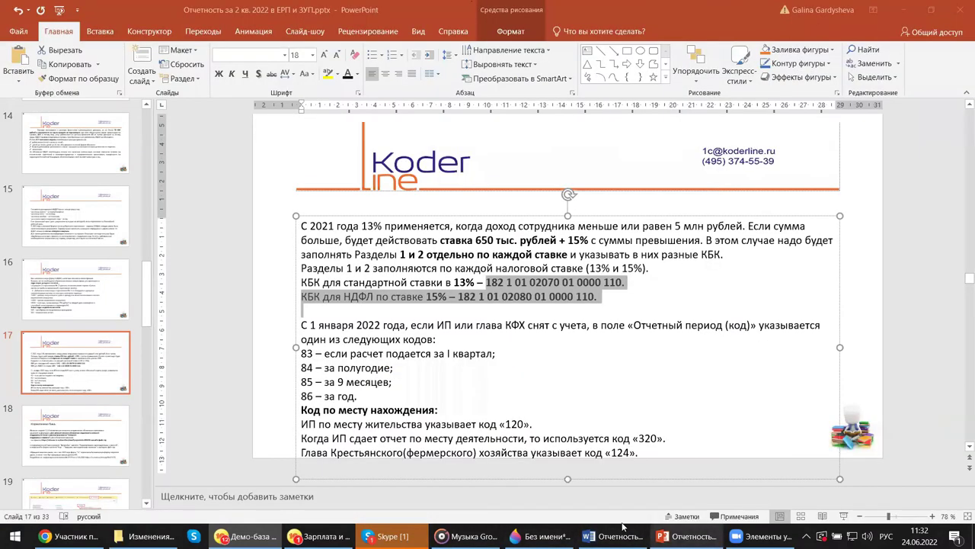
{"action": "left_click", "coordinate": [686, 536]}
{"action": "left_click", "coordinate": [82, 450]}
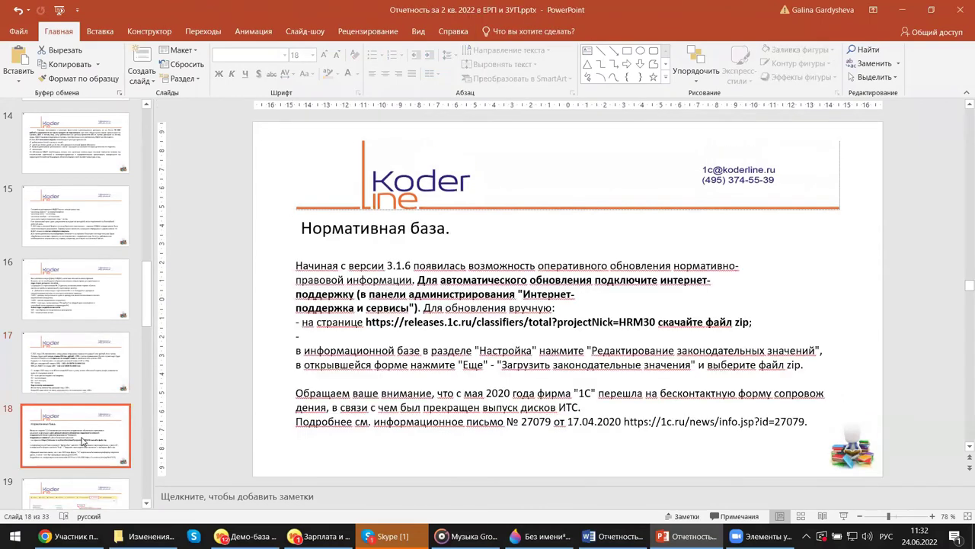
{"action": "scroll", "coordinate": [800, 294], "scroll_direction": "down", "scroll_amount": 1}
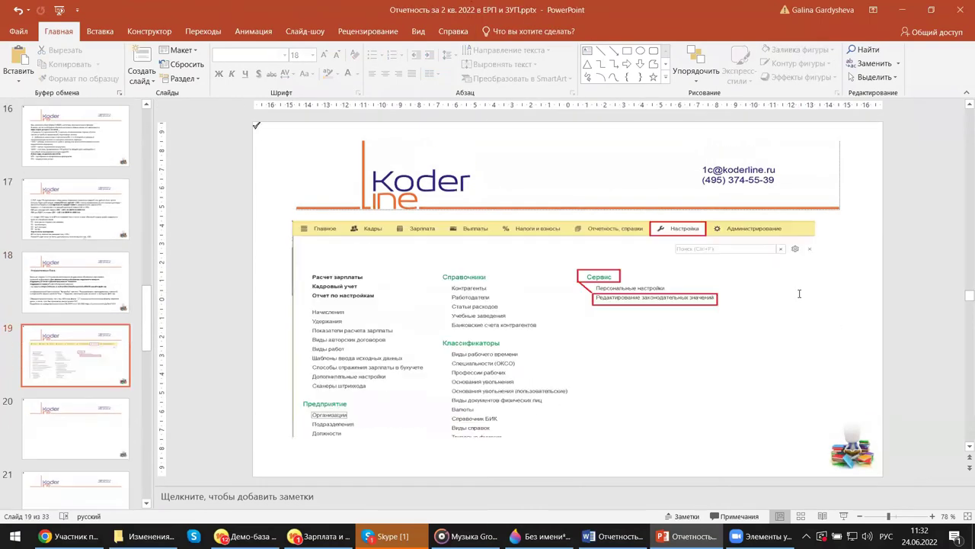
{"action": "scroll", "coordinate": [799, 293], "scroll_direction": "up", "scroll_amount": 1}
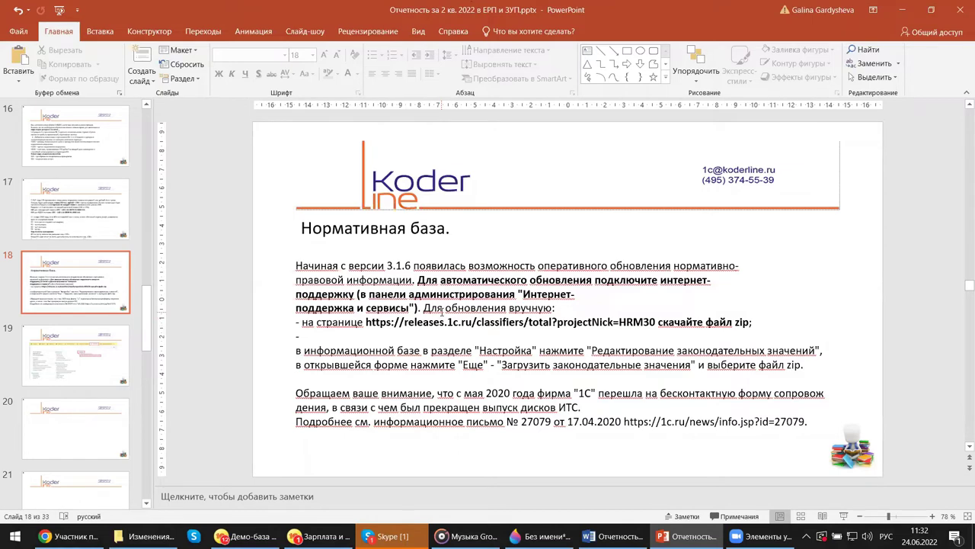
{"action": "left_click", "coordinate": [55, 358]}
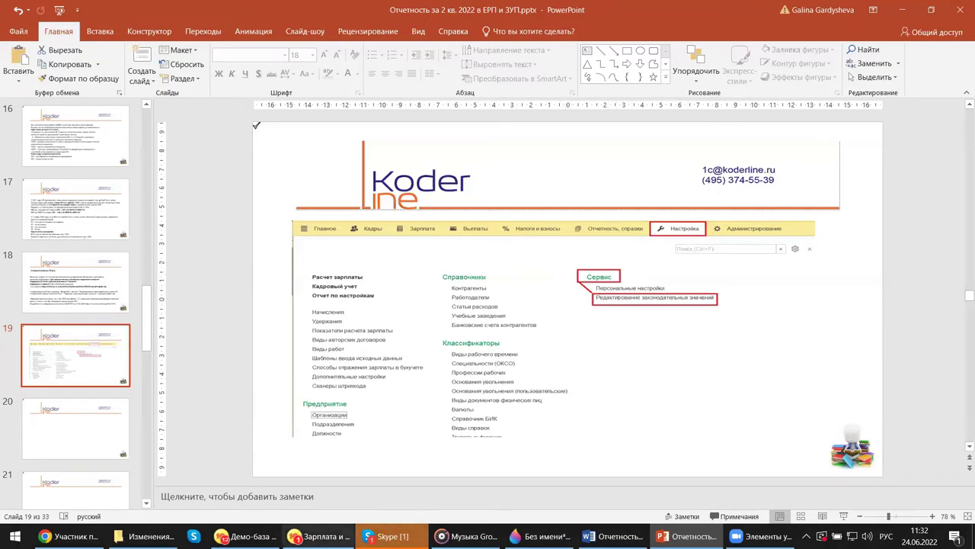
{"action": "mouse_move", "coordinate": [320, 536]}
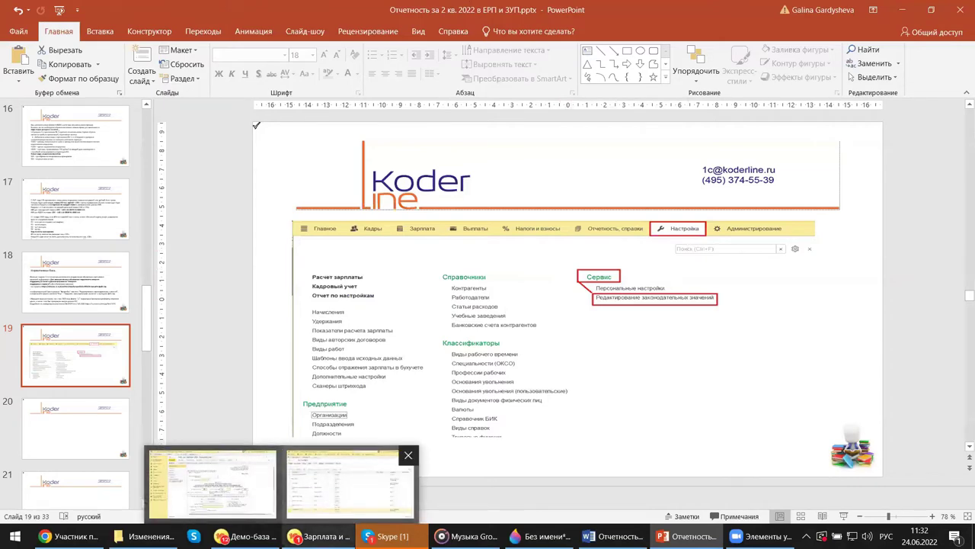
{"action": "left_click", "coordinate": [351, 482]}
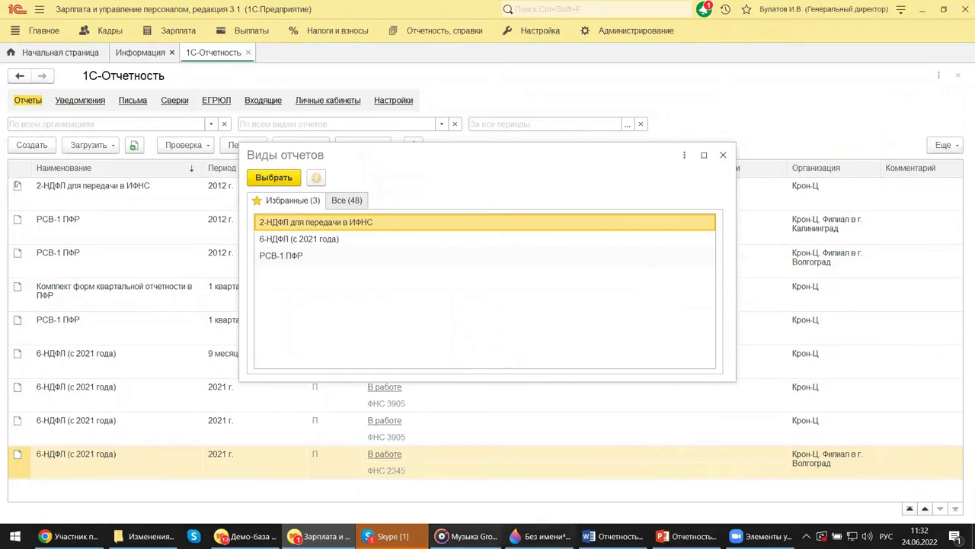
{"action": "left_click", "coordinate": [686, 535]}
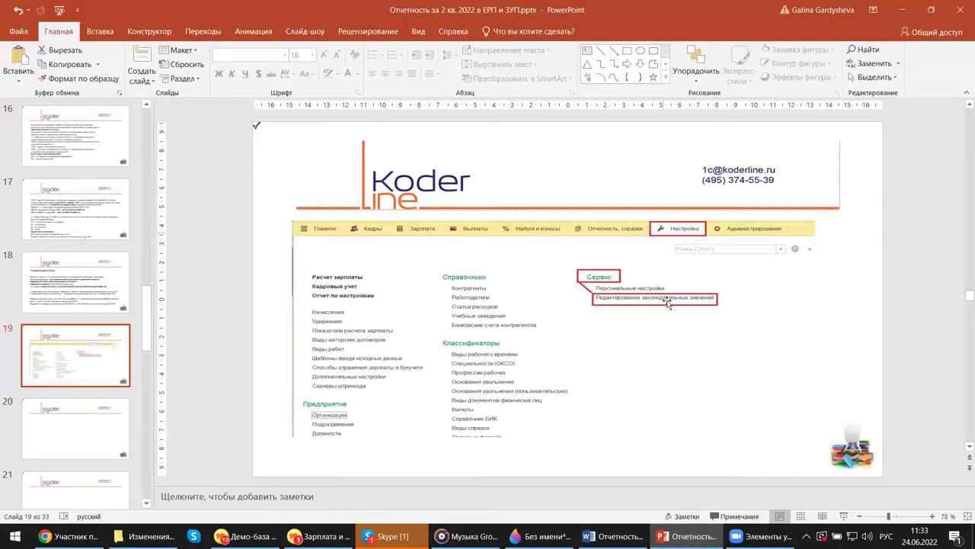
{"action": "mouse_move", "coordinate": [686, 536]}
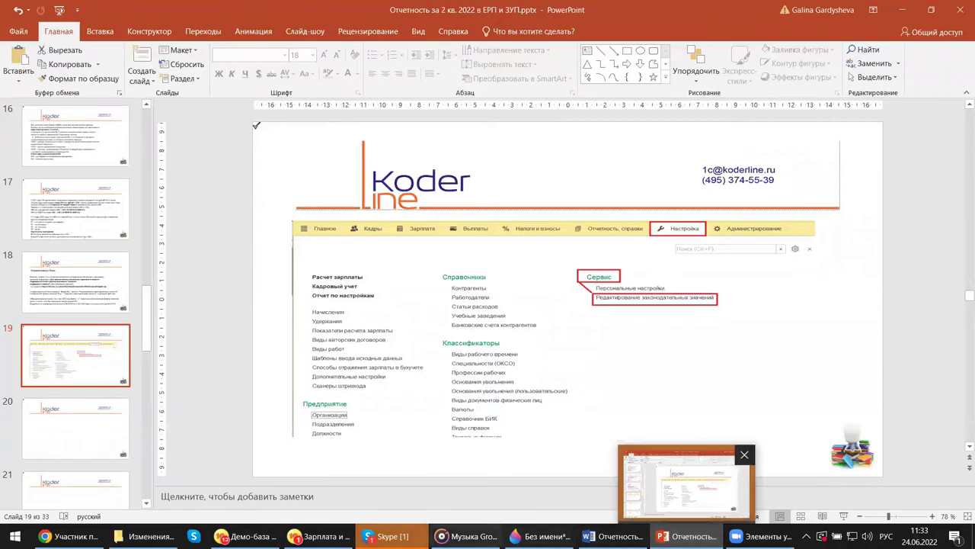
Step: Switch to Зарплата и управление персоналом and open Редактирование законодательных значений in the Настройка section
{"action": "mouse_move", "coordinate": [320, 536]}
{"action": "left_click", "coordinate": [351, 484]}
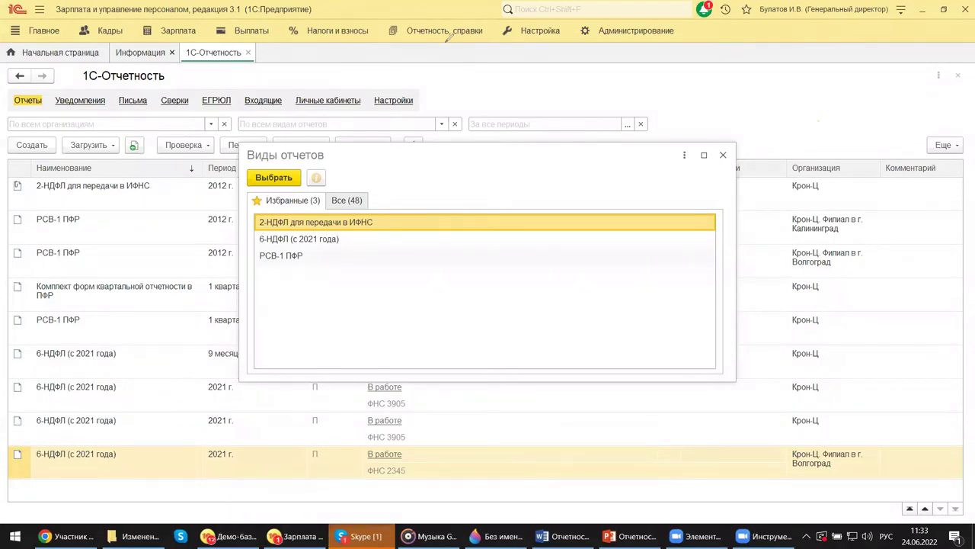
{"action": "left_click", "coordinate": [543, 32]}
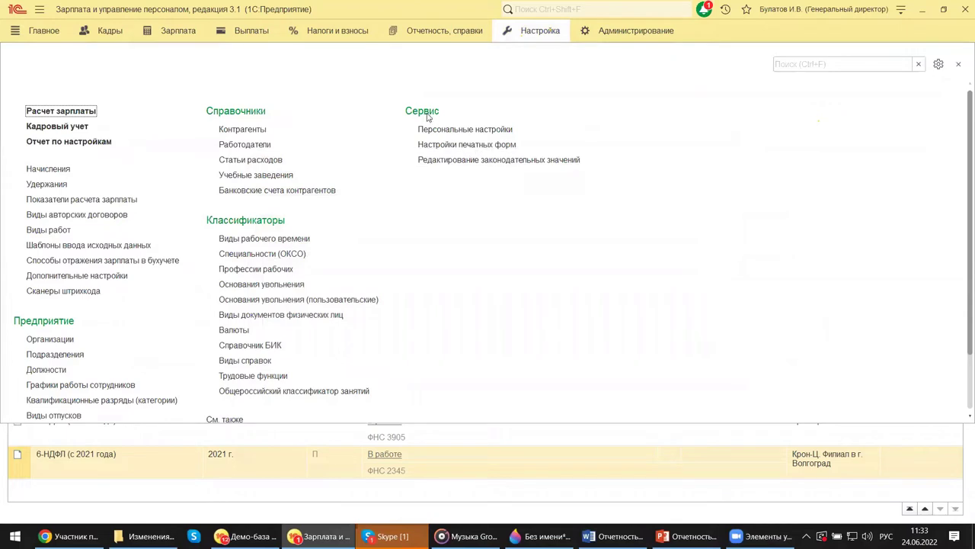
{"action": "left_click", "coordinate": [522, 160]}
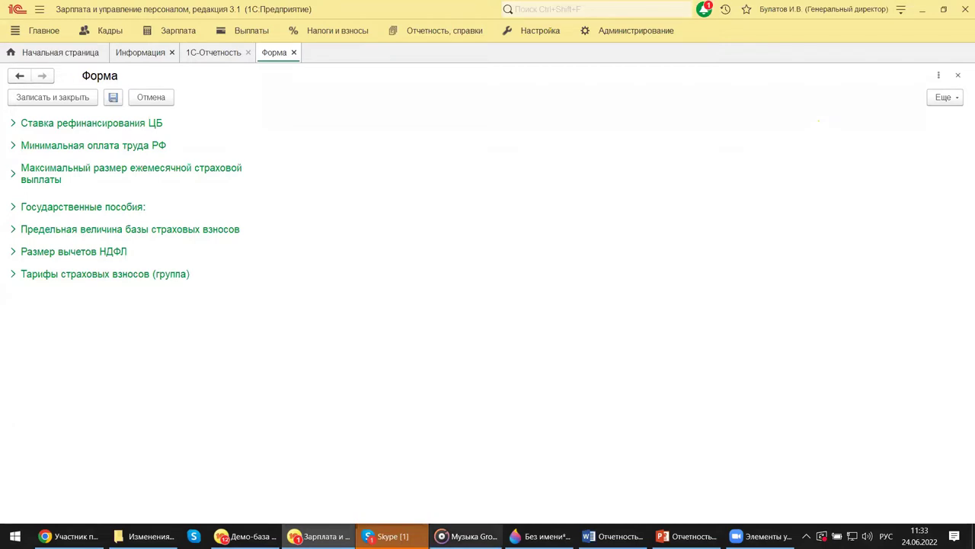
Step: Switch to the PowerPoint presentation, look at slide 23, and go back through the preceding slides to slide 19
{"action": "left_click", "coordinate": [687, 536]}
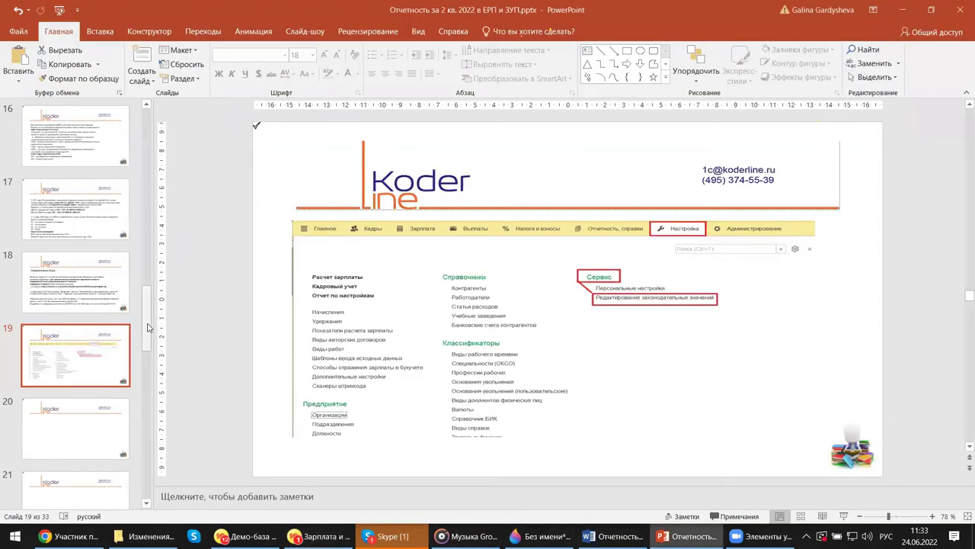
{"action": "left_click_drag", "start_coordinate": [147, 328], "coordinate": [150, 387]}
{"action": "left_click", "coordinate": [90, 342]}
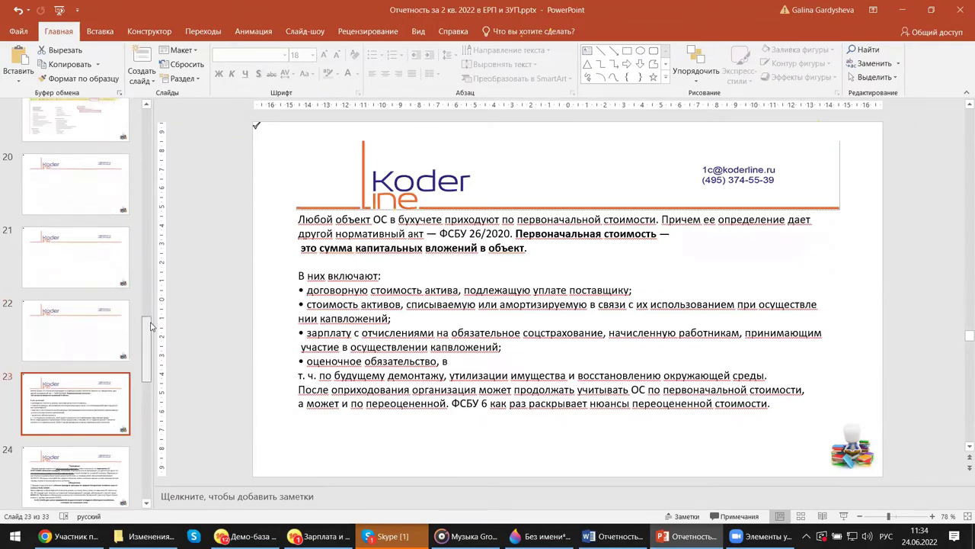
{"action": "key", "text": "Up"}
{"action": "key", "text": "Up"}
{"action": "key", "text": "Up"}
{"action": "key", "text": "Up"}
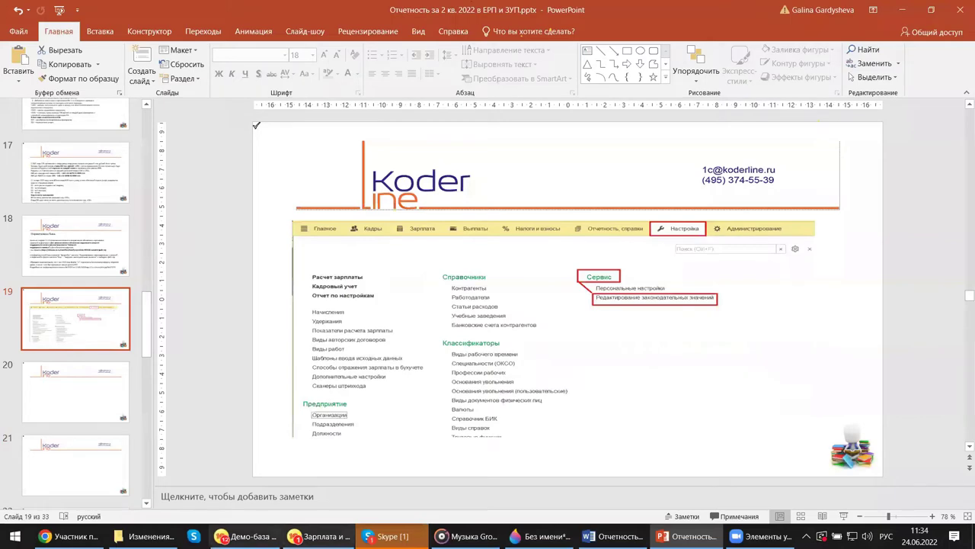
Step: Switch to the 1С ERP demo base, dismiss the outdated-form warning, and close the 4-ФСС report without saving
{"action": "mouse_move", "coordinate": [245, 536]}
{"action": "left_click", "coordinate": [207, 484]}
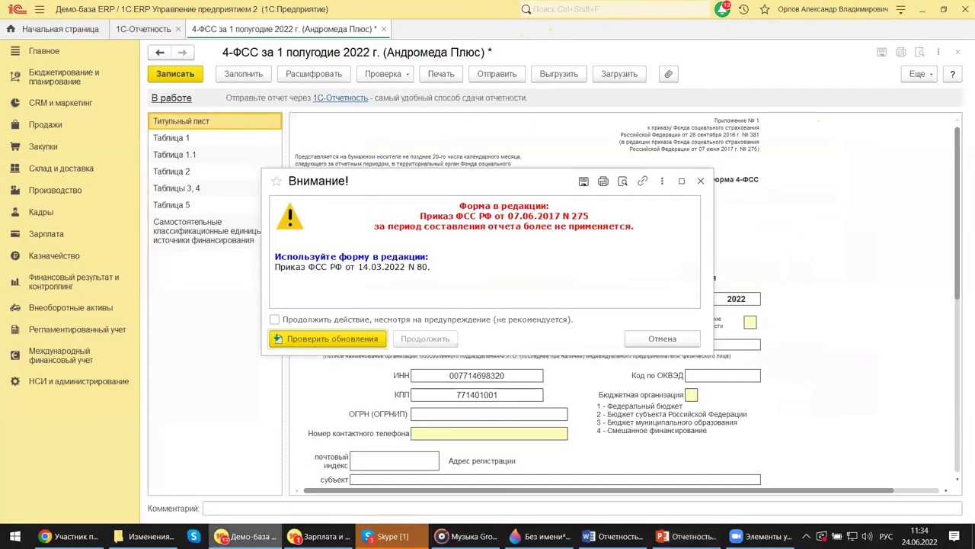
{"action": "left_click", "coordinate": [702, 180]}
{"action": "key", "text": "ctrl+F4"}
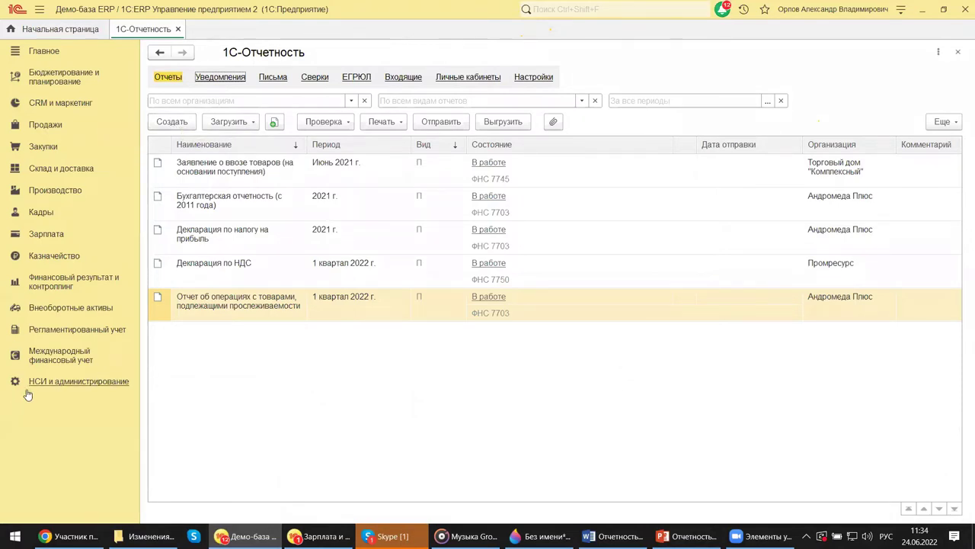
Step: Open Регламентированные отчеты and, from Личные кабинеты, launch the ФНС: Личный кабинет налогоплательщика ЮЛ site
{"action": "left_click", "coordinate": [58, 330]}
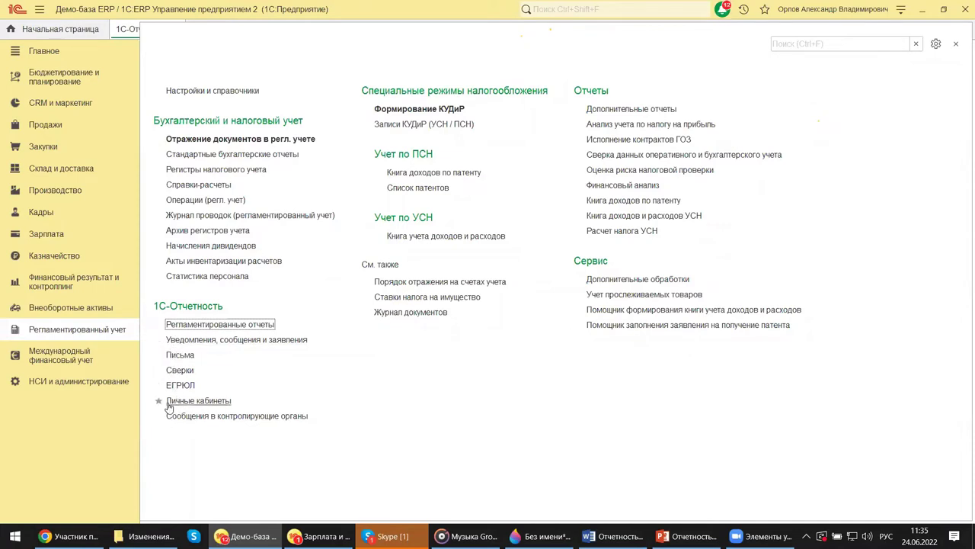
{"action": "left_click", "coordinate": [186, 325]}
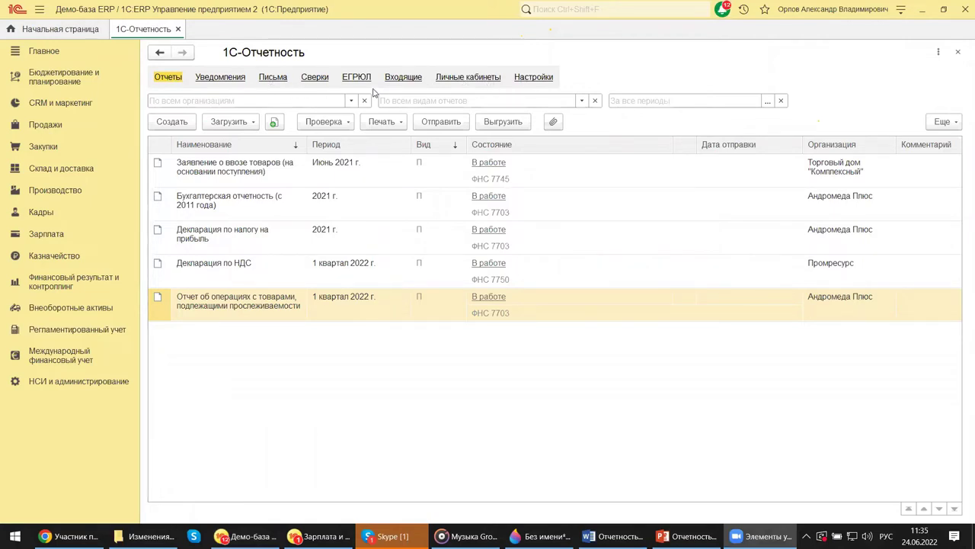
{"action": "left_click", "coordinate": [458, 81]}
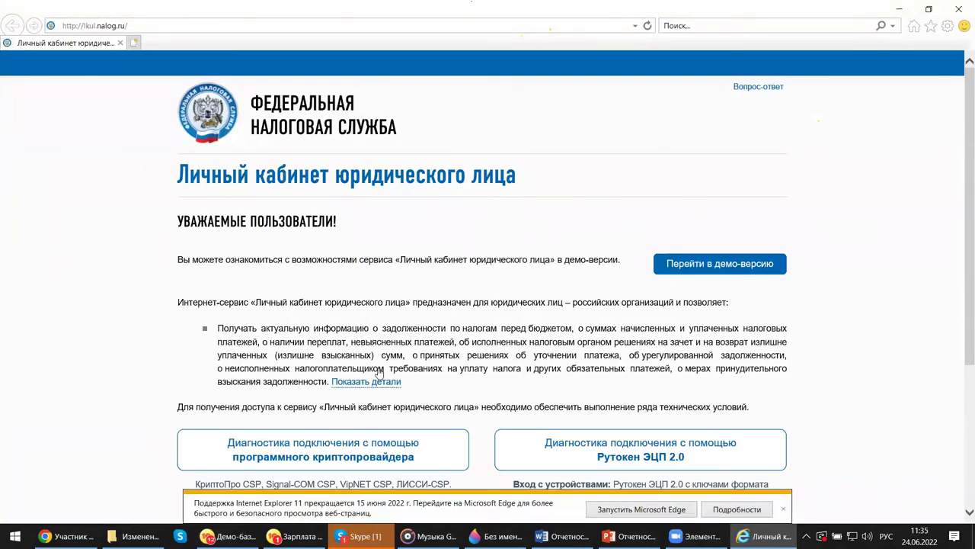
Step: Read through the legal entity account page of the Федеральная налоговая служба, including its connection diagnostics and supported devices
{"action": "scroll", "coordinate": [378, 371], "scroll_direction": "down", "scroll_amount": 3}
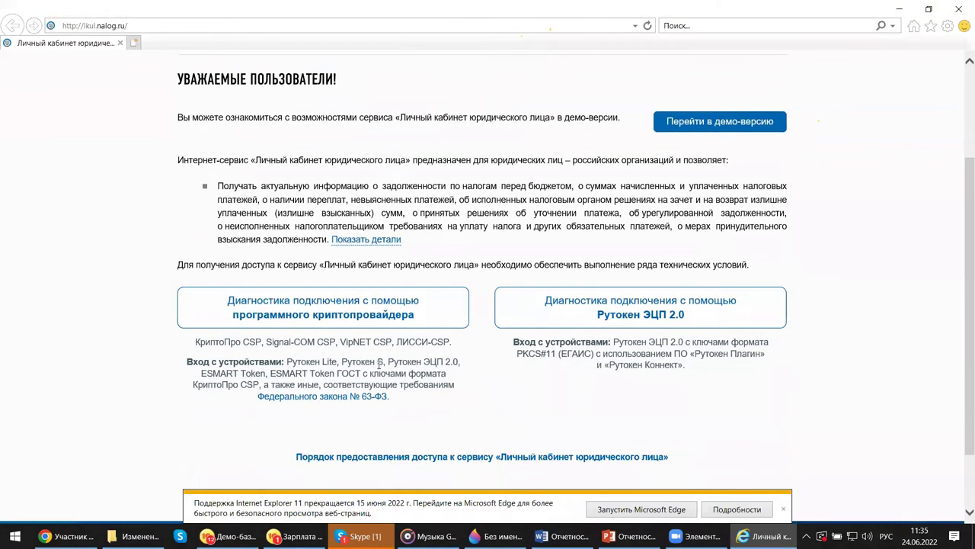
{"action": "scroll", "coordinate": [379, 365], "scroll_direction": "down", "scroll_amount": 2}
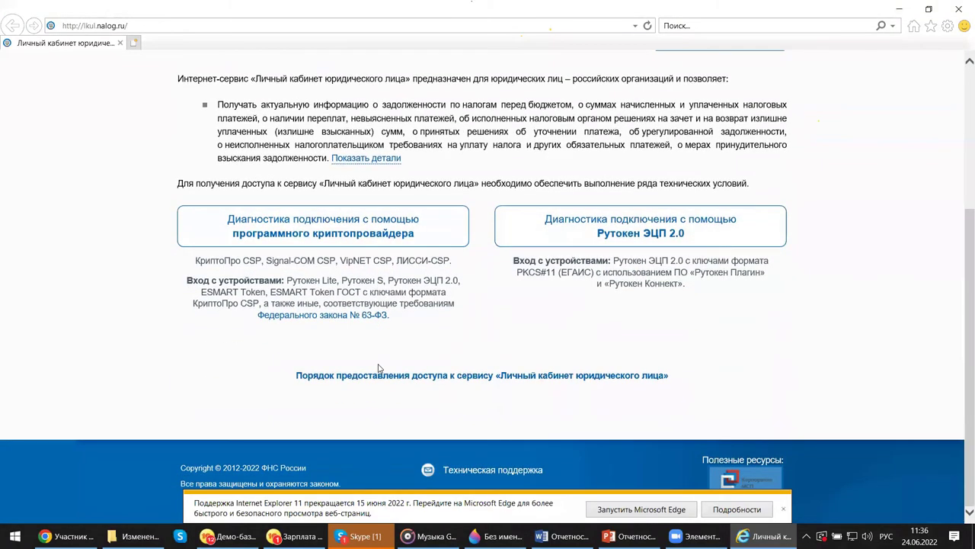
{"action": "scroll", "coordinate": [379, 368], "scroll_direction": "up", "scroll_amount": 5}
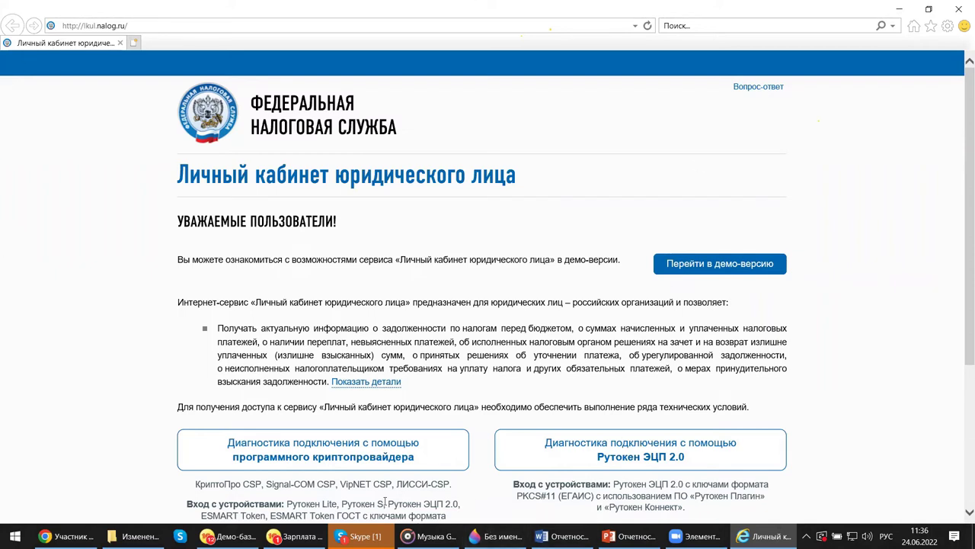
Step: Switch to the 1С ERP demo base, view the ФСС: Личный кабинет portal from Личные кабинеты, and return to ERP
{"action": "mouse_move", "coordinate": [227, 536]}
{"action": "left_click", "coordinate": [191, 488]}
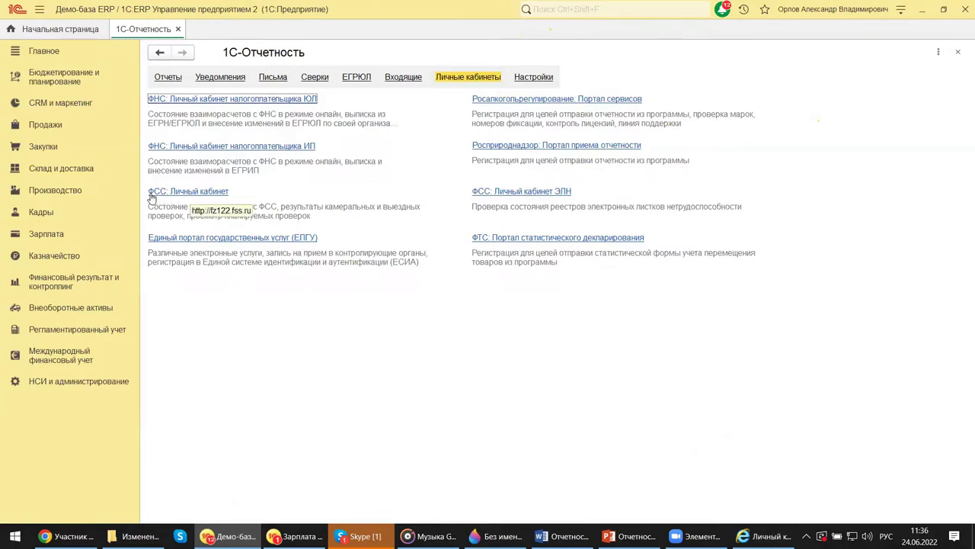
{"action": "left_click", "coordinate": [202, 195]}
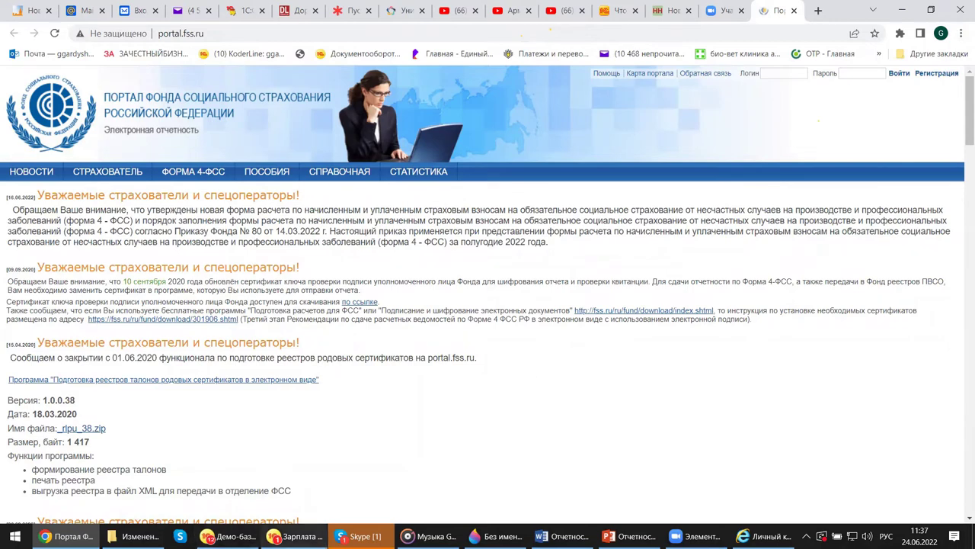
{"action": "mouse_move", "coordinate": [297, 535]}
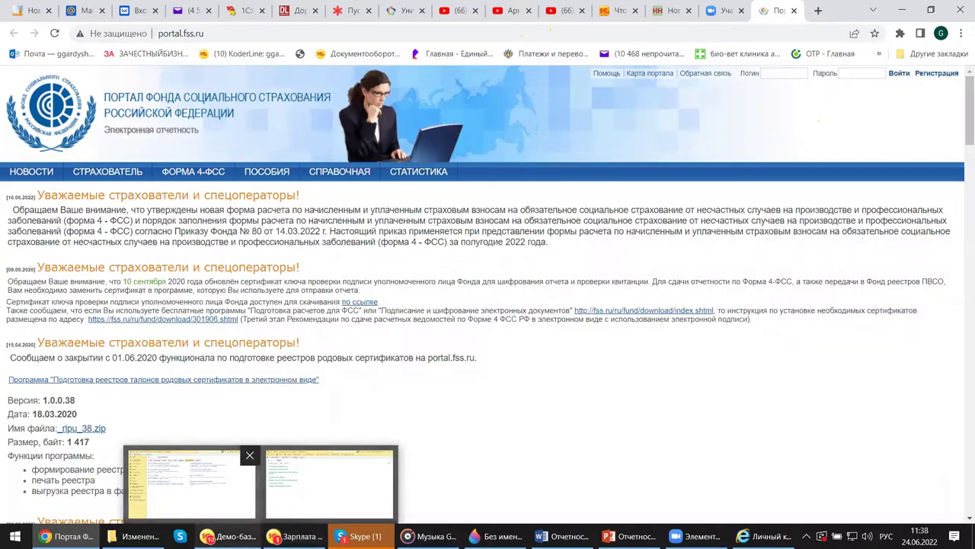
{"action": "left_click", "coordinate": [190, 482]}
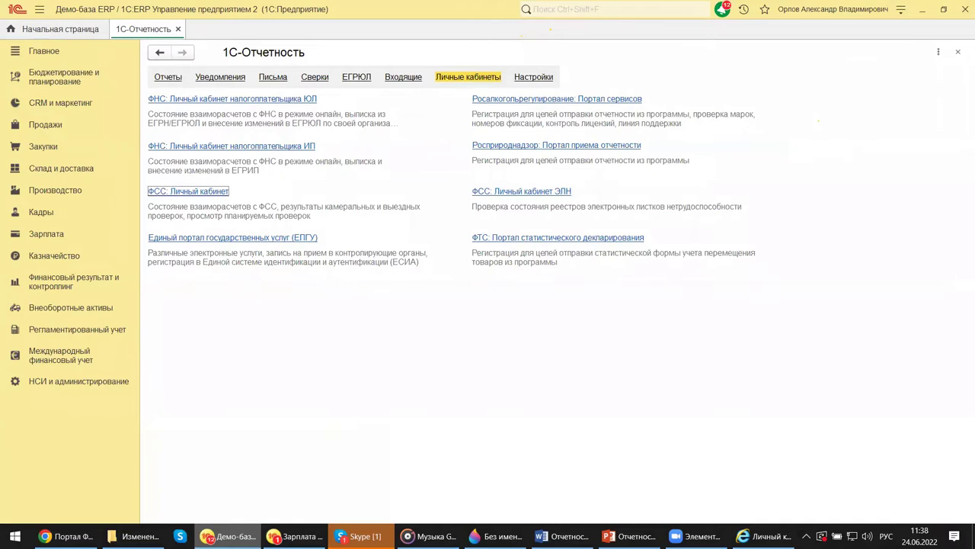
Step: View the Зарплата section in ERP, and close the Фонд социального страхования portal page in the browser
{"action": "left_click", "coordinate": [56, 238]}
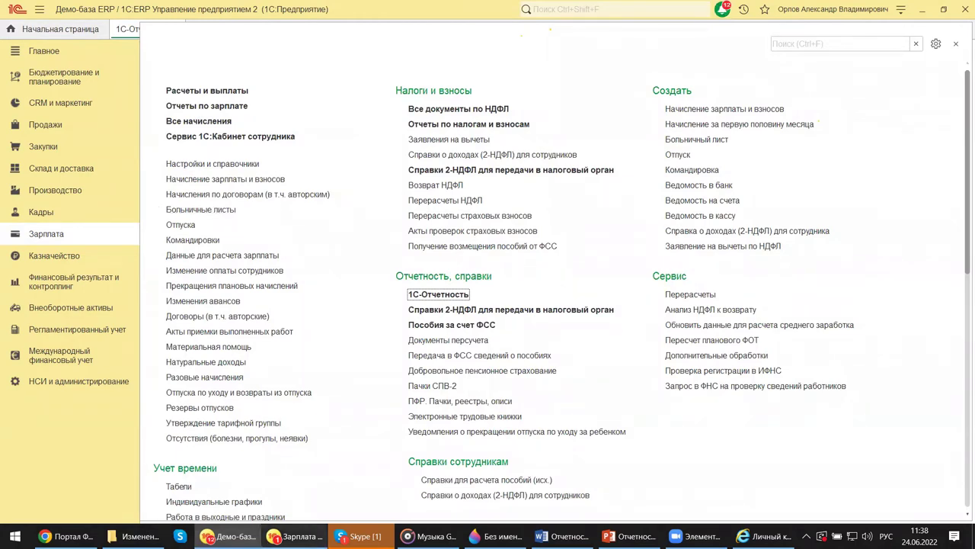
{"action": "mouse_move", "coordinate": [297, 536]}
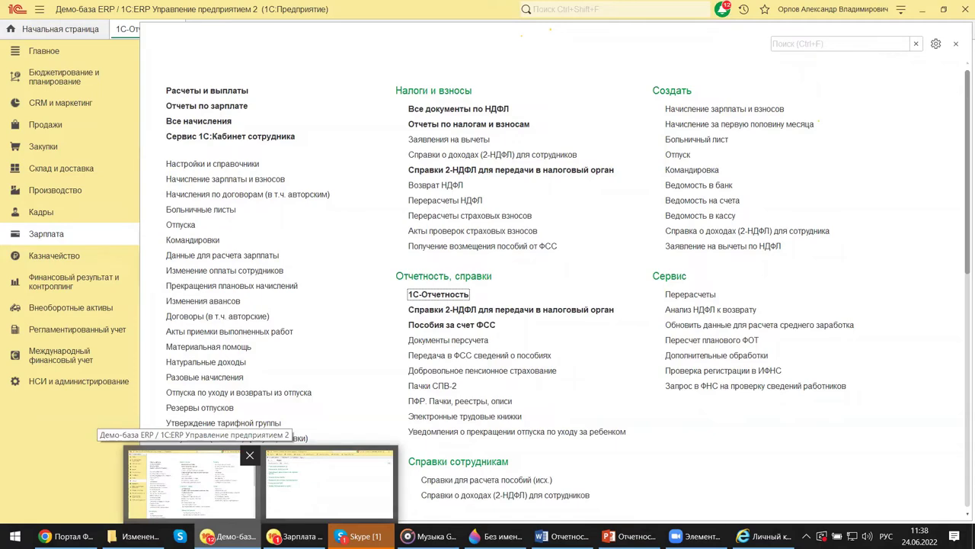
{"action": "key", "text": "alt+Tab"}
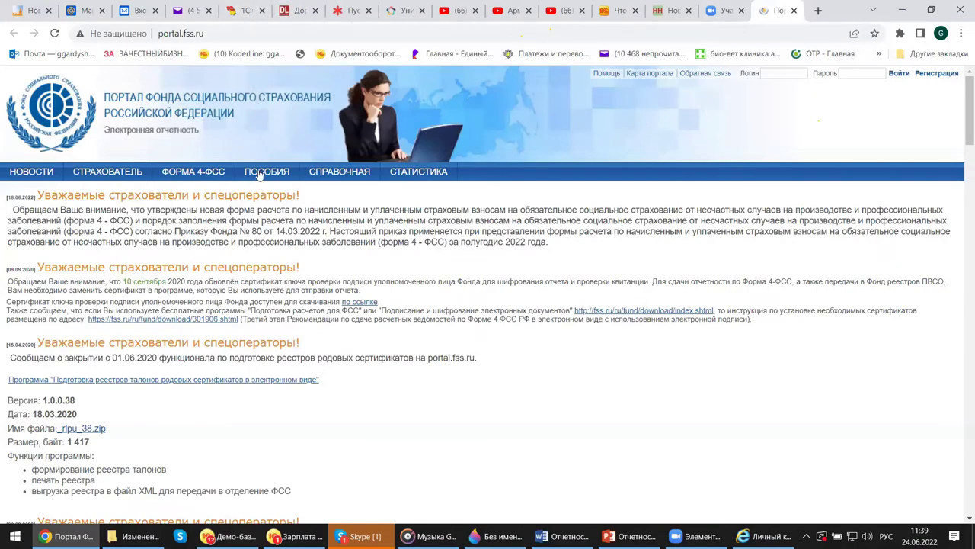
{"action": "left_click", "coordinate": [794, 10]}
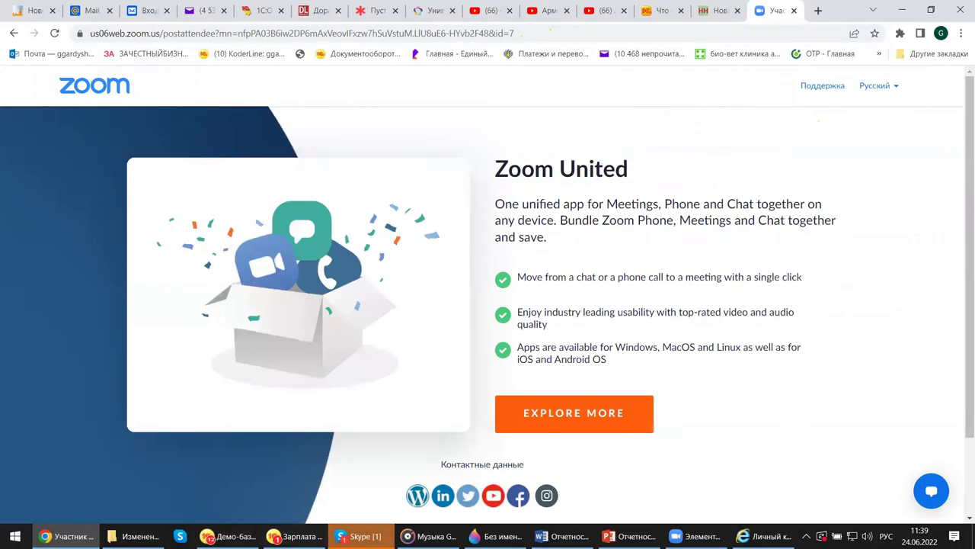
Step: Switch to Зарплата и управление персоналом, and close the legislative values form and the Виды отчетов selection window
{"action": "left_click", "coordinate": [360, 536]}
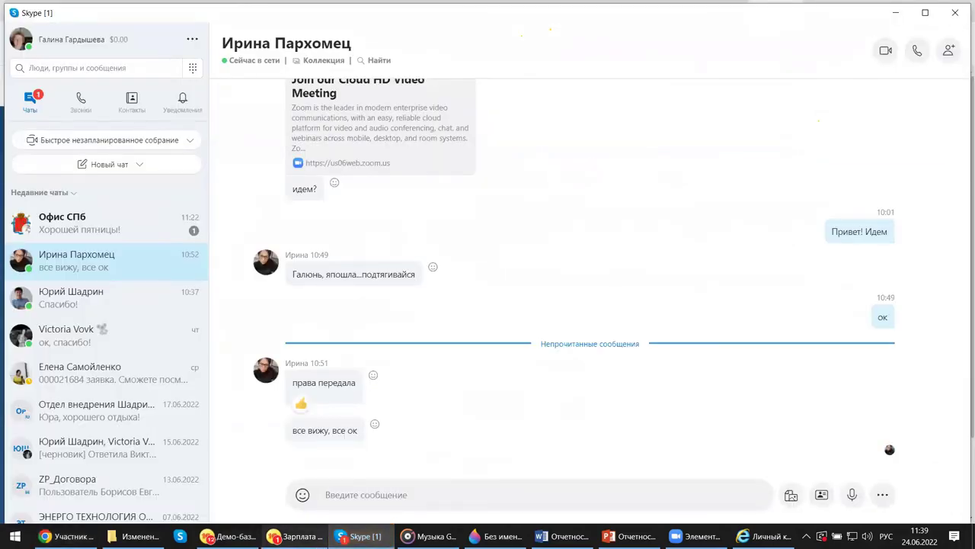
{"action": "left_click", "coordinate": [631, 535]}
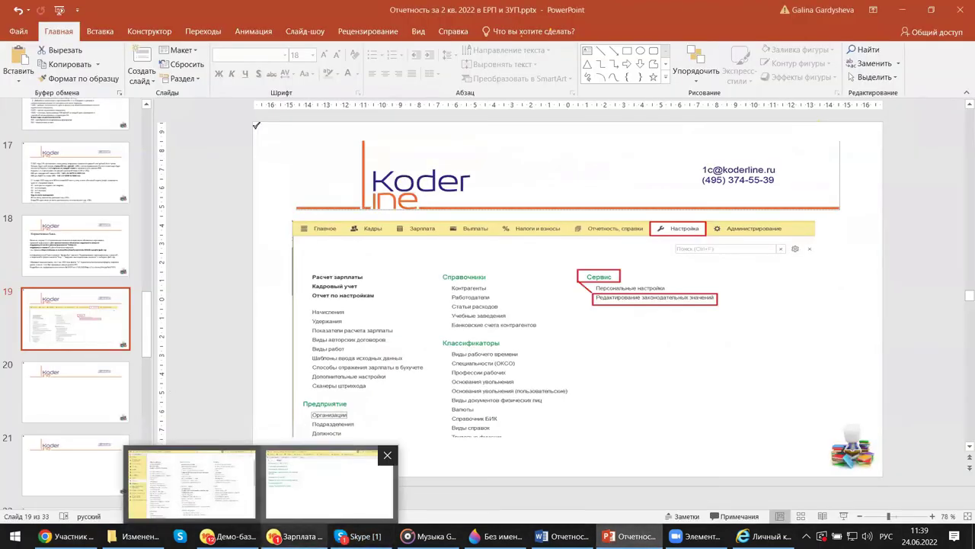
{"action": "left_click", "coordinate": [216, 488]}
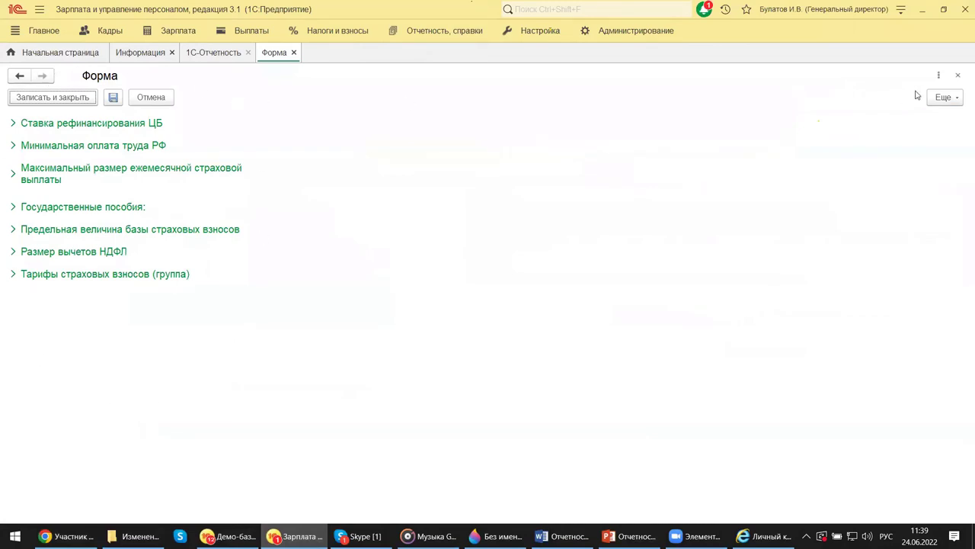
{"action": "left_click", "coordinate": [959, 75]}
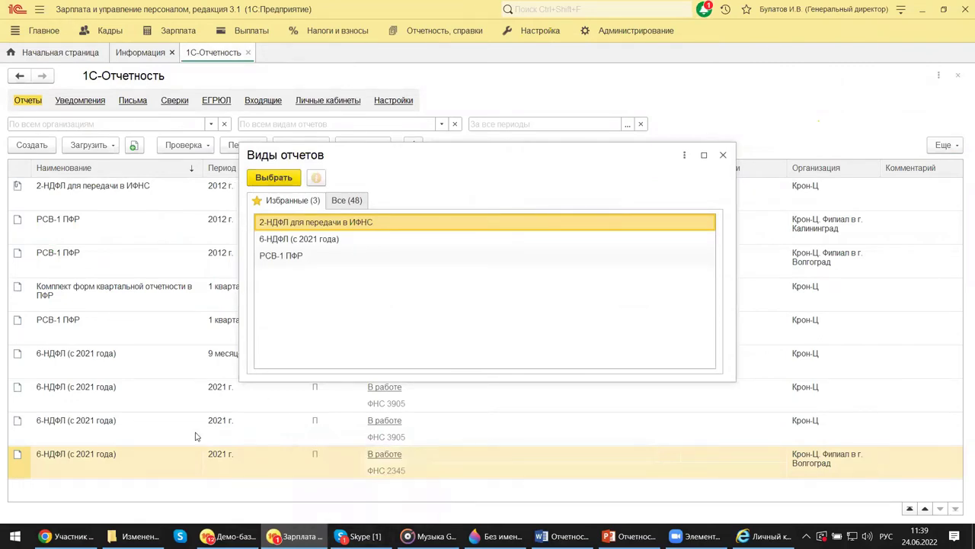
{"action": "mouse_move", "coordinate": [227, 536]}
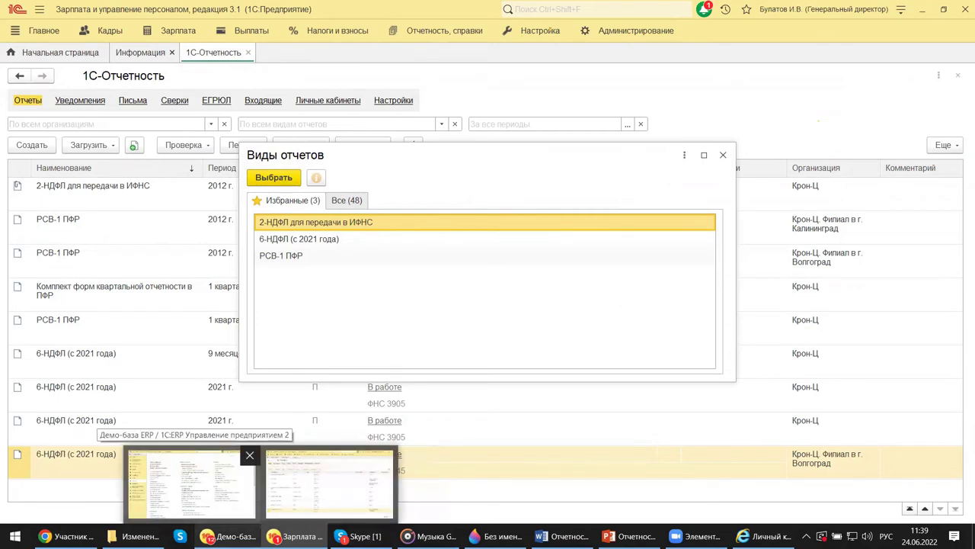
{"action": "left_click", "coordinate": [221, 503]}
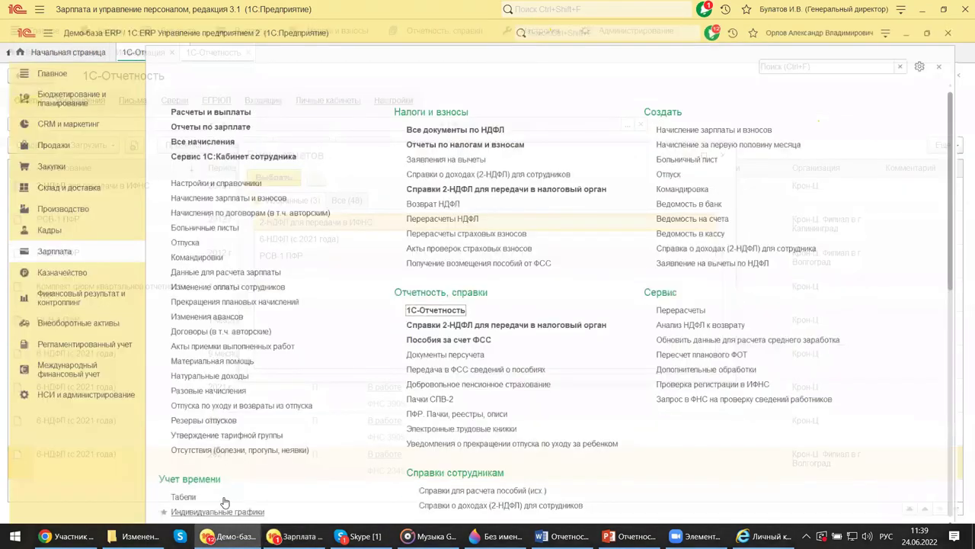
{"action": "left_click", "coordinate": [280, 533]}
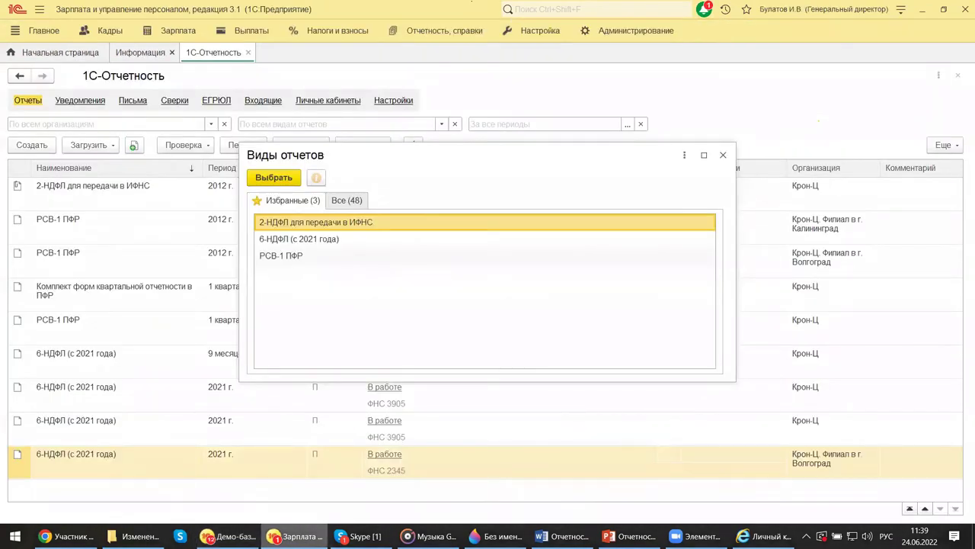
{"action": "left_click", "coordinate": [723, 154]}
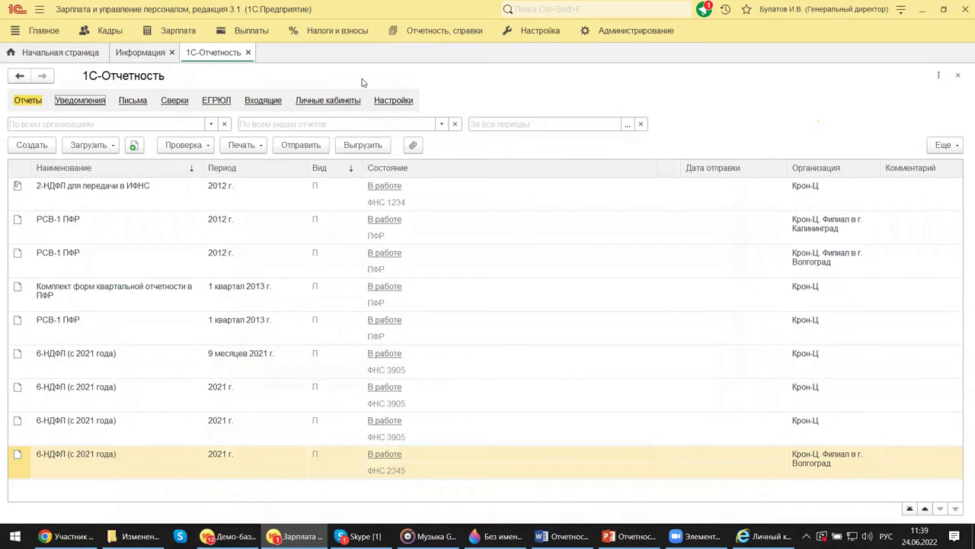
Step: View the Отчетность, справки section in ЗУП, and open Уведомления, сообщения и заявления from Регламентированный учет in the ERP demo base
{"action": "left_click", "coordinate": [444, 30]}
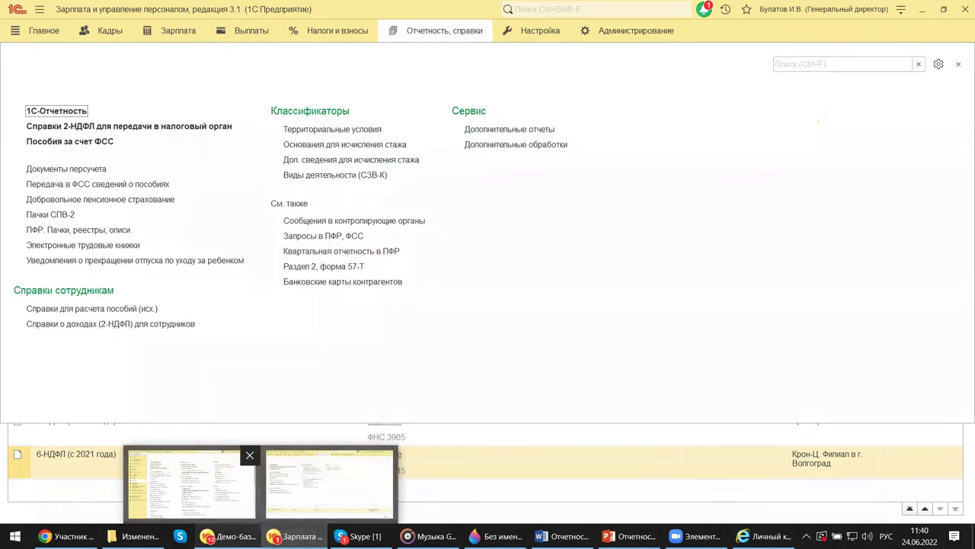
{"action": "left_click", "coordinate": [227, 535]}
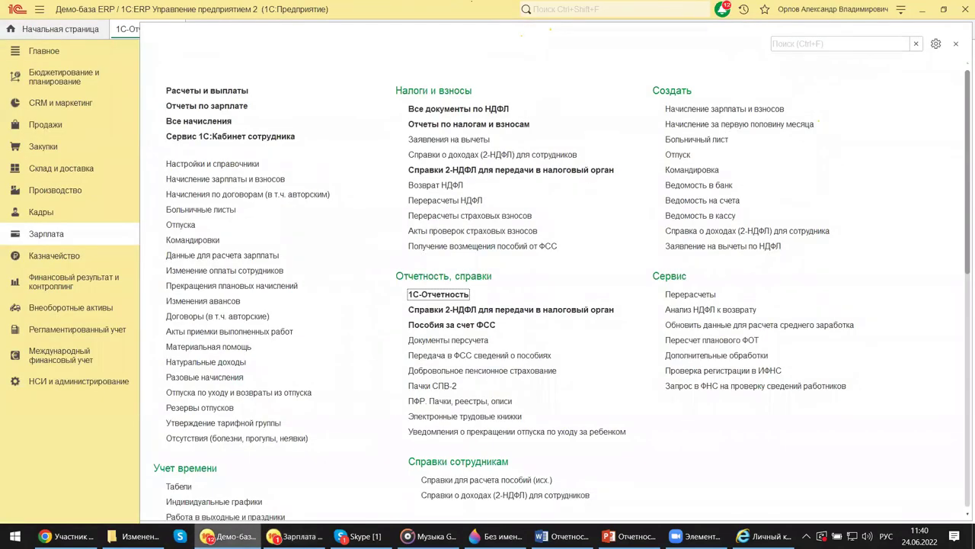
{"action": "left_click", "coordinate": [79, 330]}
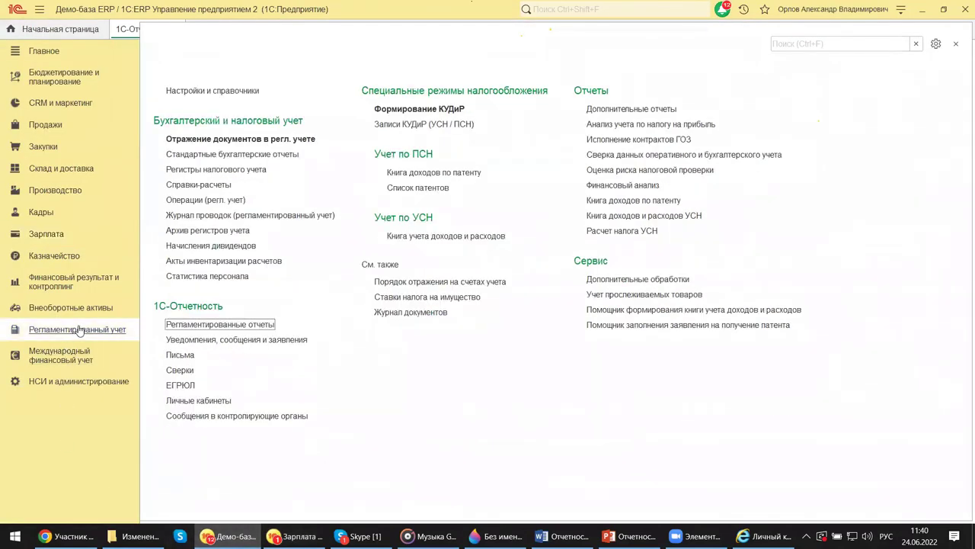
{"action": "left_click", "coordinate": [196, 343]}
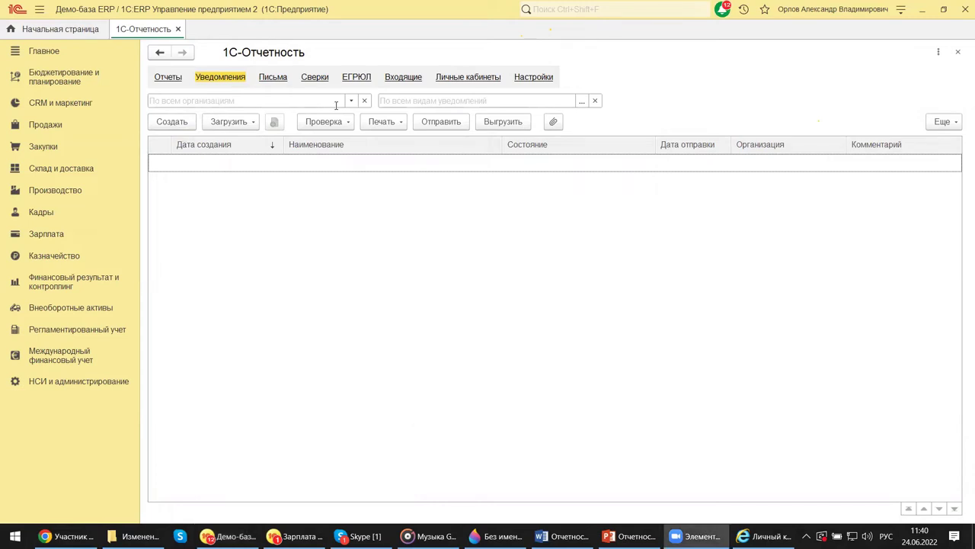
Step: View the available request types under Сверки without creating one, and open the ЕГРЮЛ page of 1С-Отчетность
{"action": "left_click", "coordinate": [304, 81]}
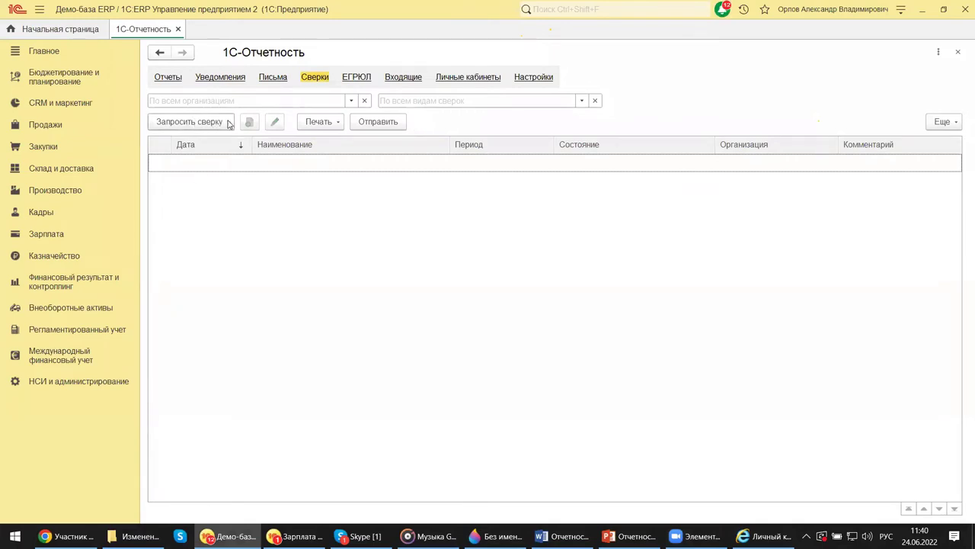
{"action": "left_click", "coordinate": [230, 123]}
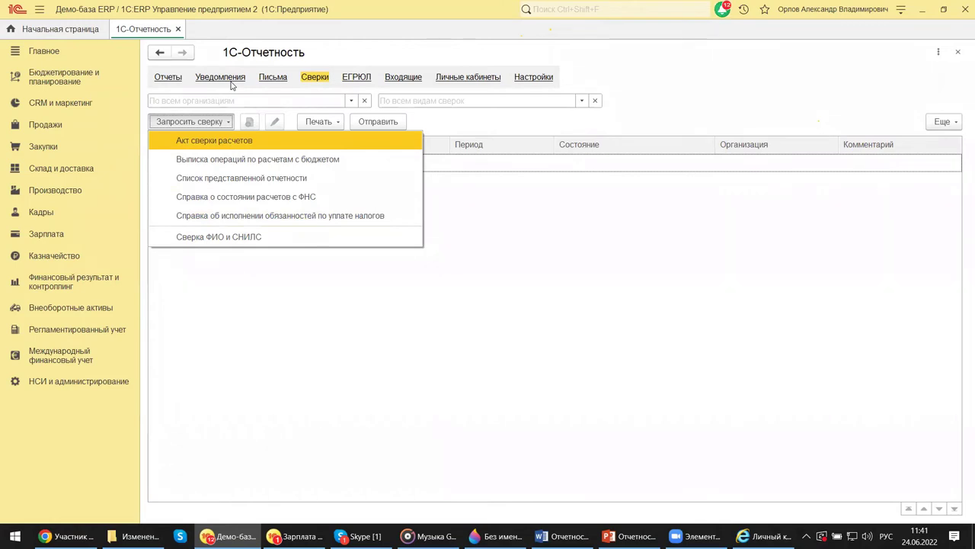
{"action": "key", "text": "Escape"}
{"action": "key", "text": "ctrl+Page_Down"}
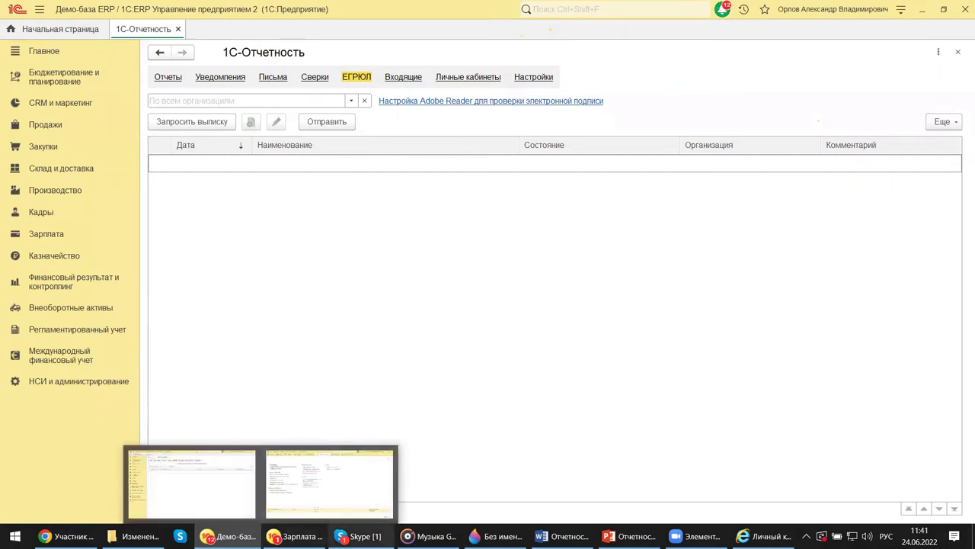
Step: Switch to the PowerPoint presentation and show slide 9, Аннулирование отчетности
{"action": "left_click", "coordinate": [629, 536]}
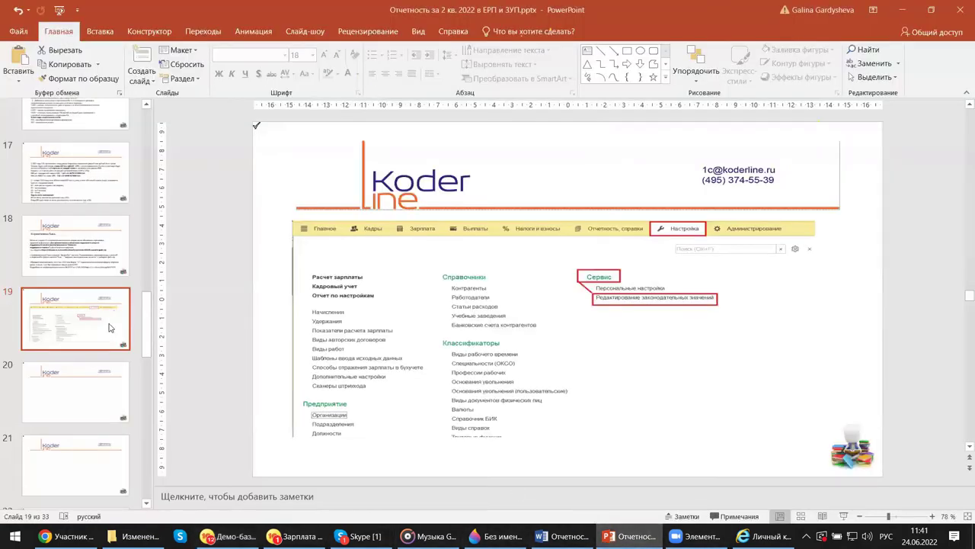
{"action": "scroll", "coordinate": [73, 293], "scroll_direction": "up", "scroll_amount": 5}
{"action": "scroll", "coordinate": [72, 294], "scroll_direction": "up", "scroll_amount": 7}
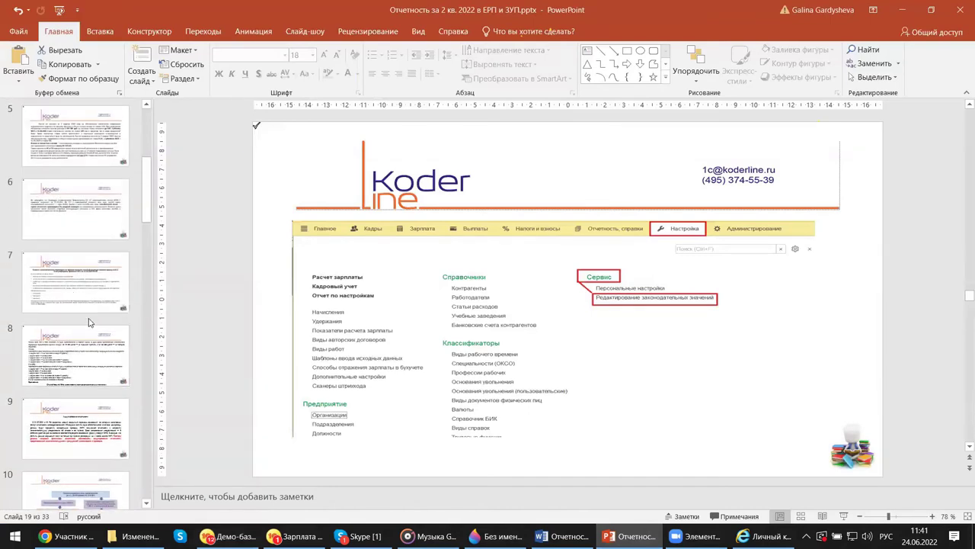
{"action": "scroll", "coordinate": [76, 303], "scroll_direction": "up", "scroll_amount": 2}
{"action": "scroll", "coordinate": [77, 303], "scroll_direction": "up", "scroll_amount": 1}
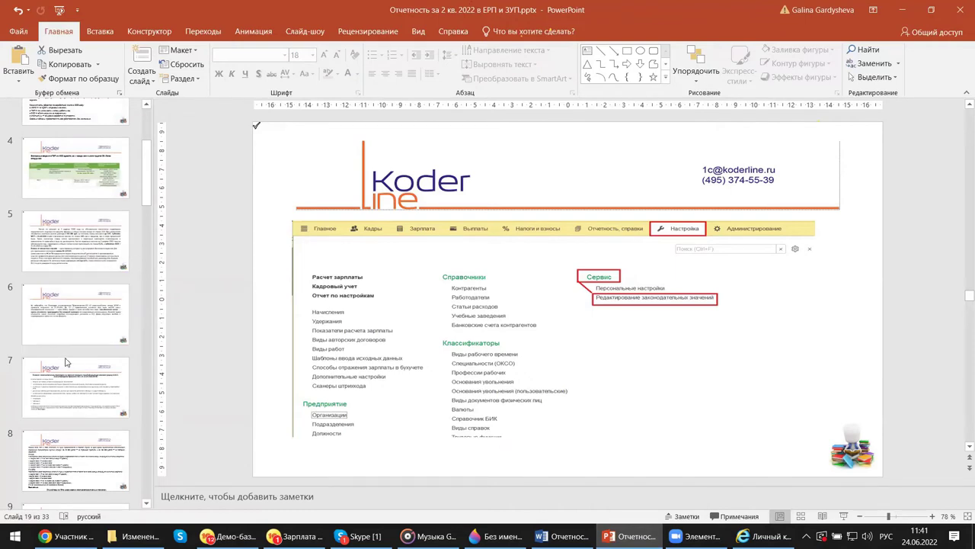
{"action": "scroll", "coordinate": [79, 352], "scroll_direction": "up", "scroll_amount": 3}
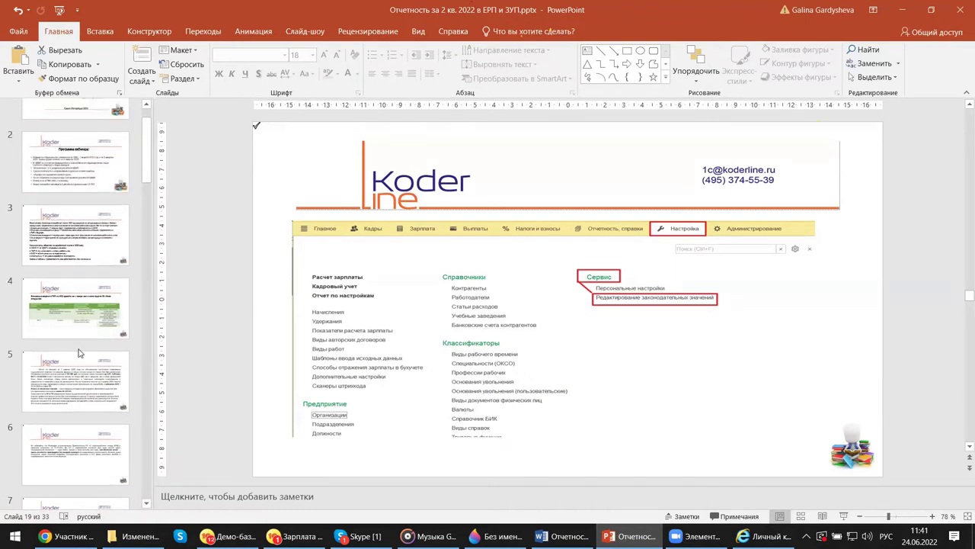
{"action": "scroll", "coordinate": [79, 352], "scroll_direction": "down", "scroll_amount": 6}
{"action": "left_click", "coordinate": [80, 355]}
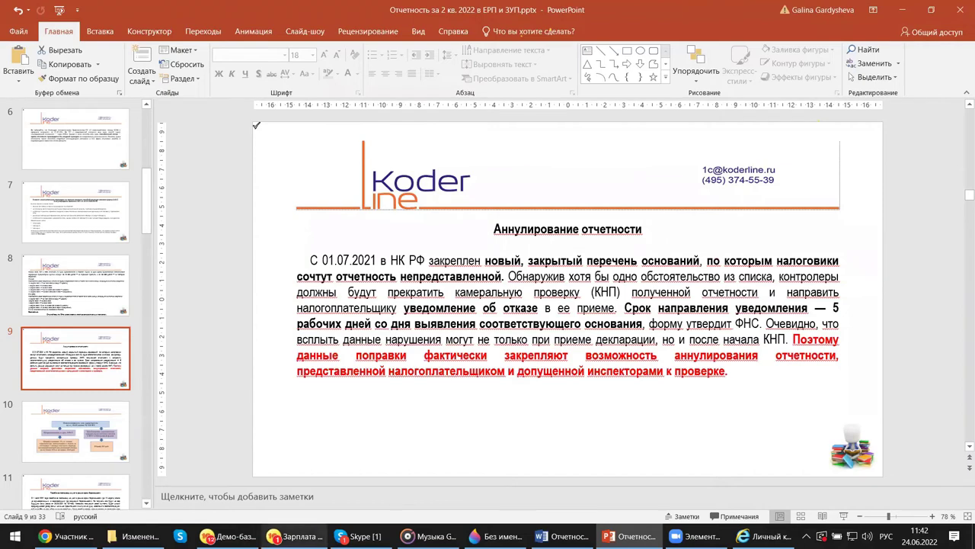
Step: Return to the ERP demo base, view Письма in 1С-Отчетность, and open Отчеты по финансовому результату
{"action": "mouse_move", "coordinate": [229, 536]}
{"action": "left_click", "coordinate": [190, 483]}
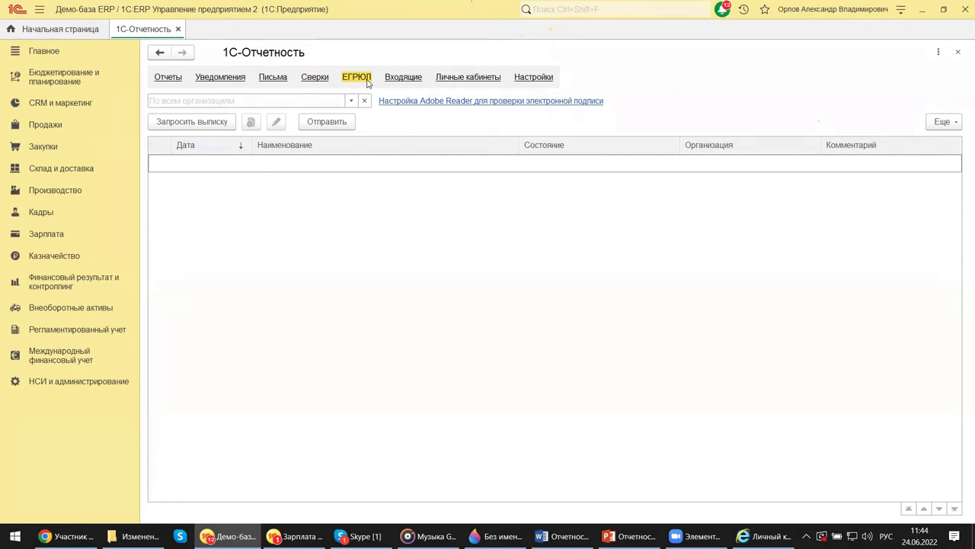
{"action": "left_click", "coordinate": [271, 82]}
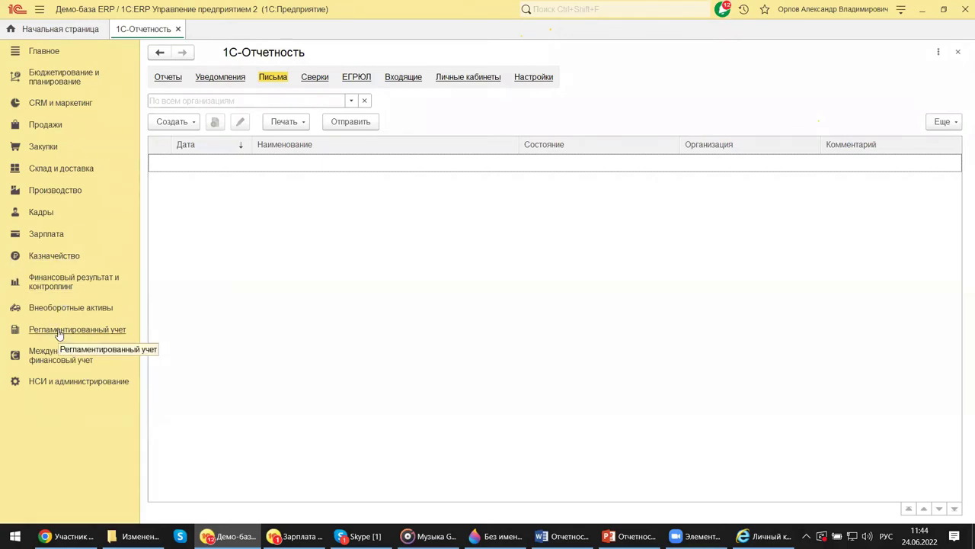
{"action": "left_click", "coordinate": [61, 283]}
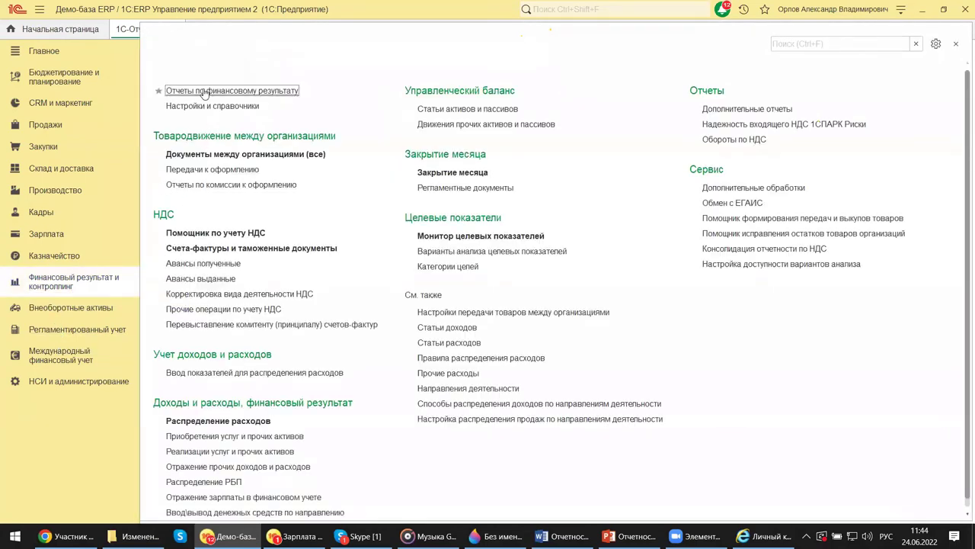
{"action": "left_click", "coordinate": [206, 91]}
Step: In ЗУП, open the 2012 2-НДФЛ для передачи в ИФНС report from 1С-Отчетность, view its sending options, and return to ERP
{"action": "mouse_move", "coordinate": [228, 535]}
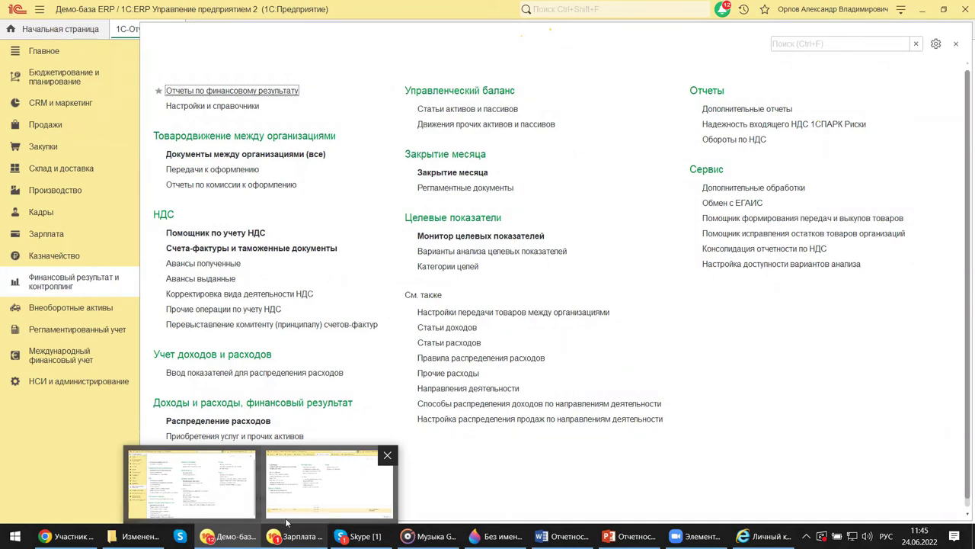
{"action": "left_click", "coordinate": [329, 482]}
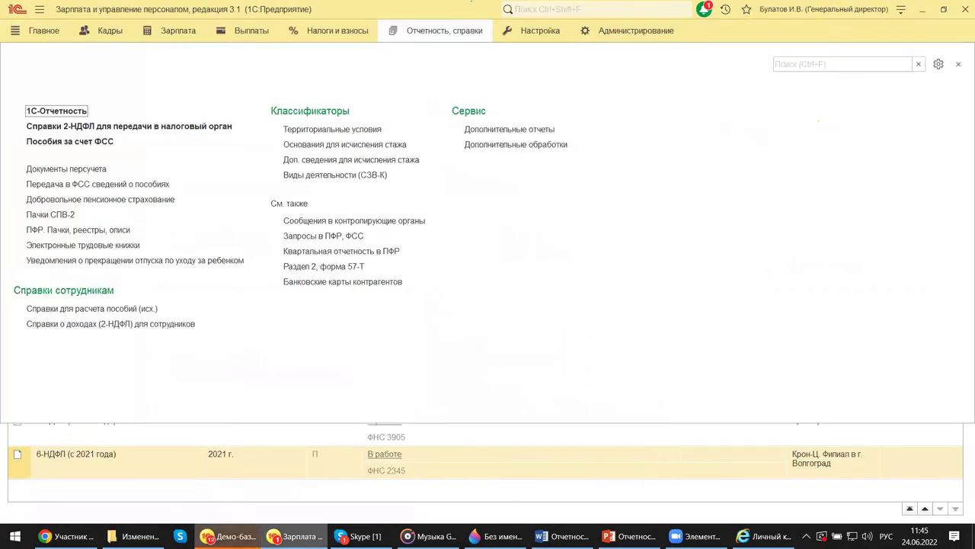
{"action": "left_click", "coordinate": [60, 113]}
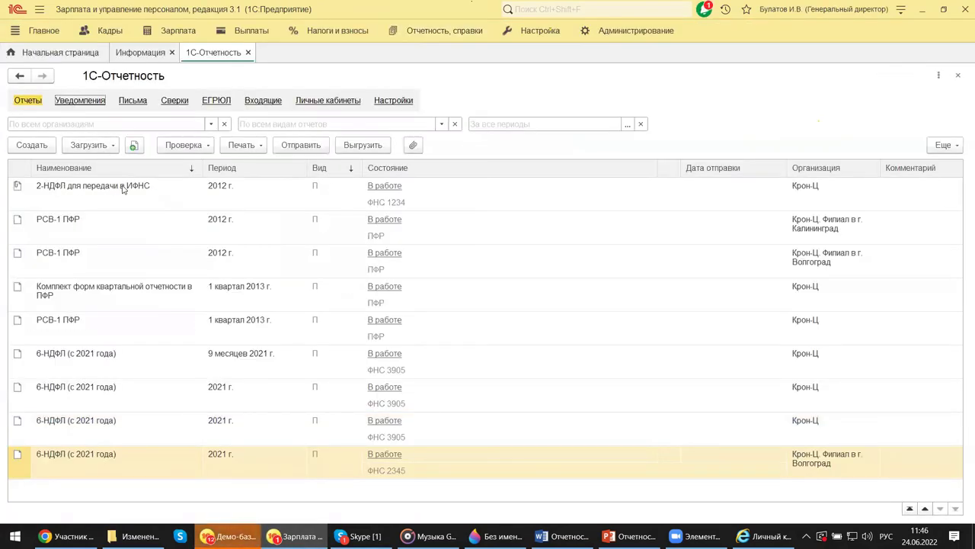
{"action": "left_click", "coordinate": [48, 191]}
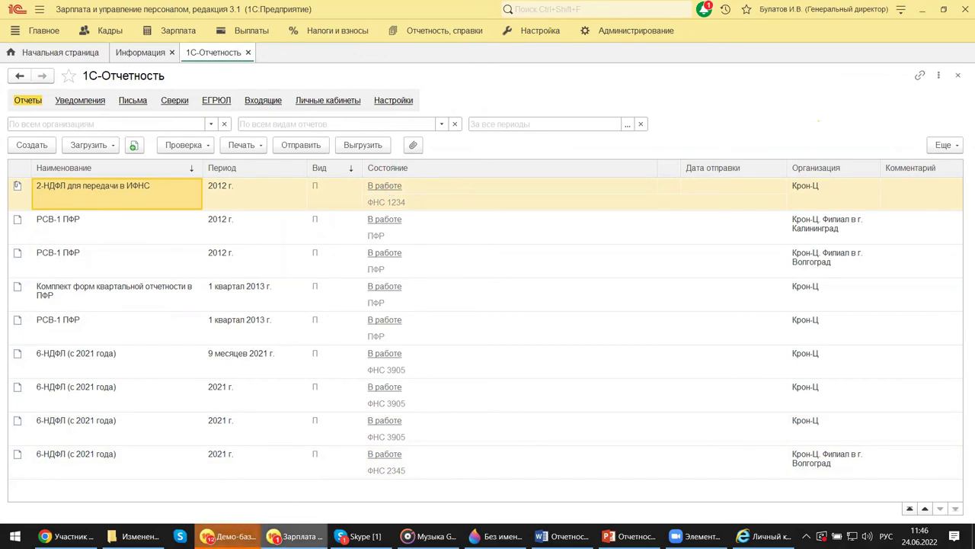
{"action": "mouse_move", "coordinate": [294, 535]}
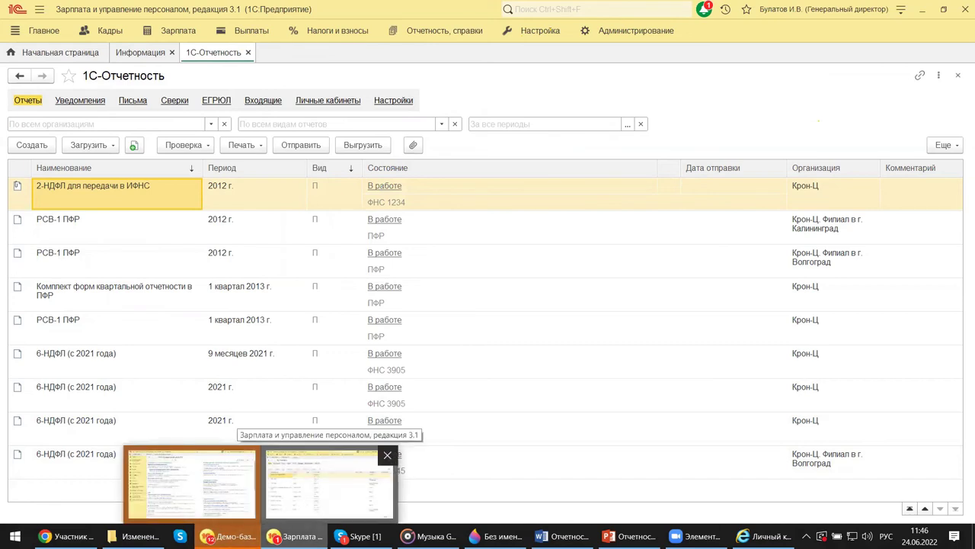
{"action": "mouse_move", "coordinate": [328, 484]}
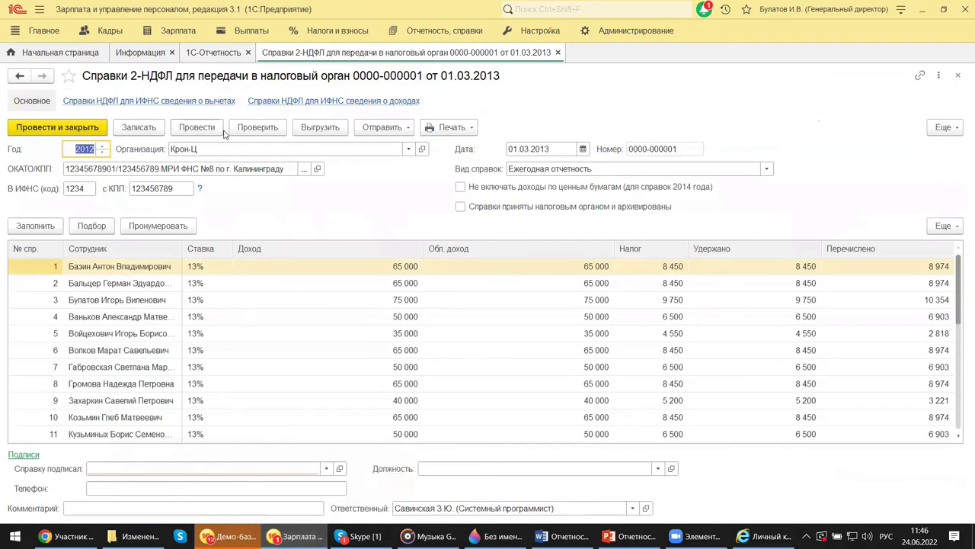
{"action": "left_click", "coordinate": [387, 130]}
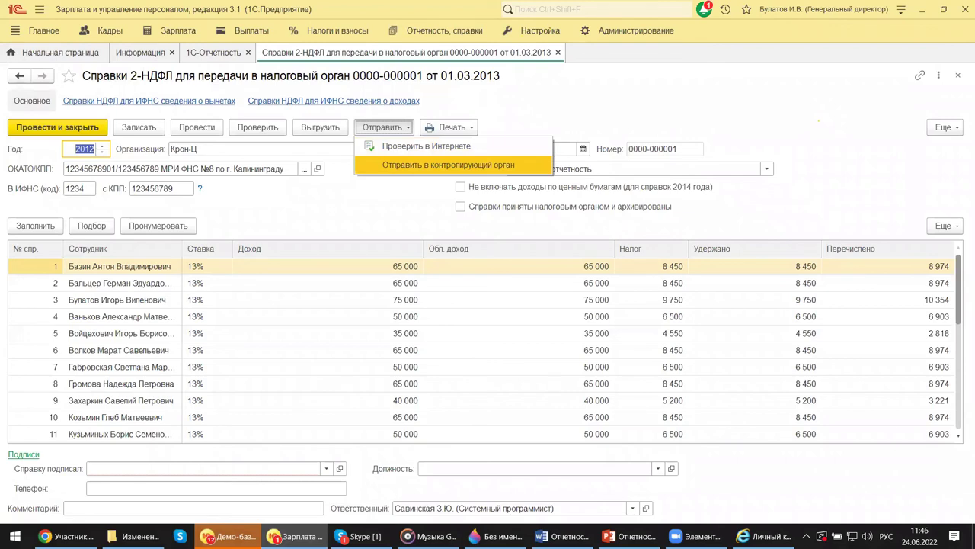
{"action": "left_click", "coordinate": [227, 536]}
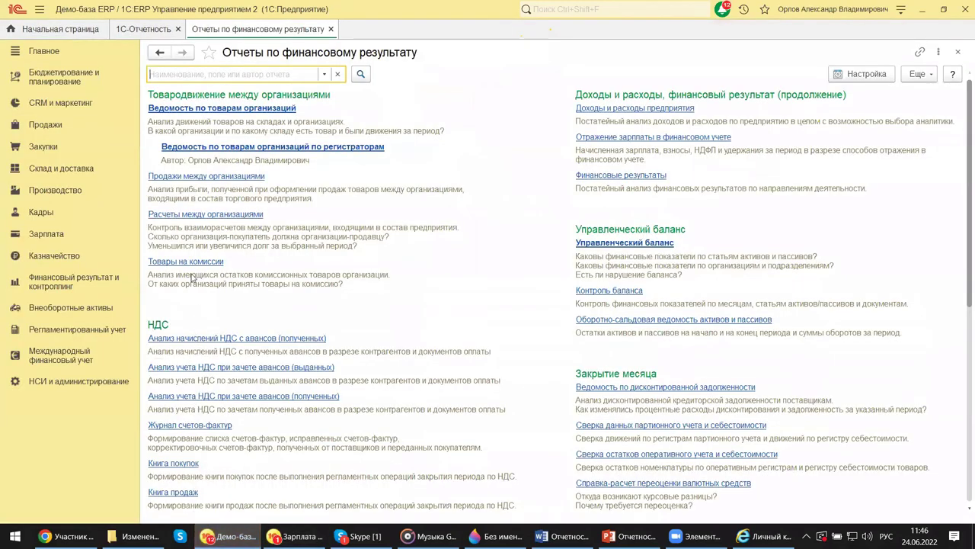
Step: Open the Книга продаж report from the НДС group and generate it for Андромеда Плюс for the first quarter of 2022
{"action": "scroll", "coordinate": [192, 410], "scroll_direction": "down", "scroll_amount": 2}
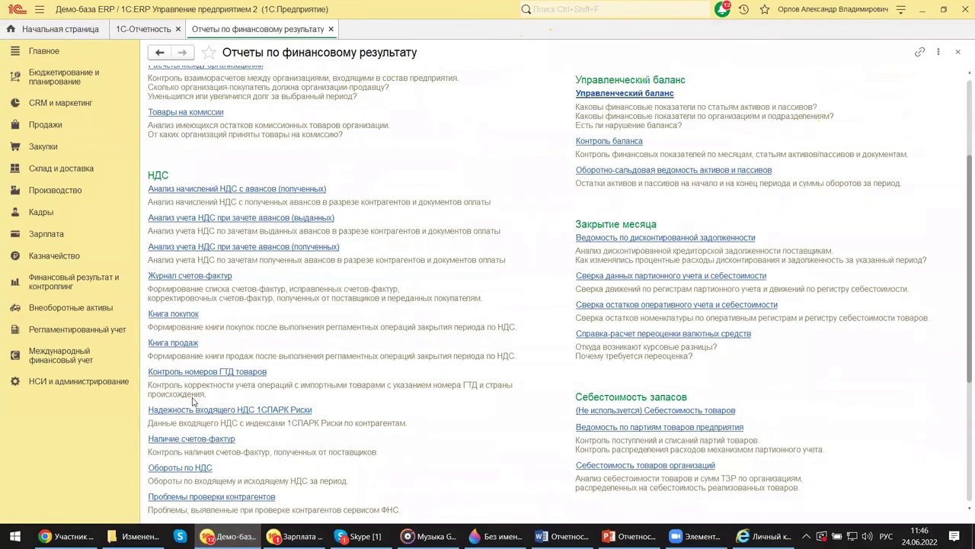
{"action": "left_click", "coordinate": [179, 343]}
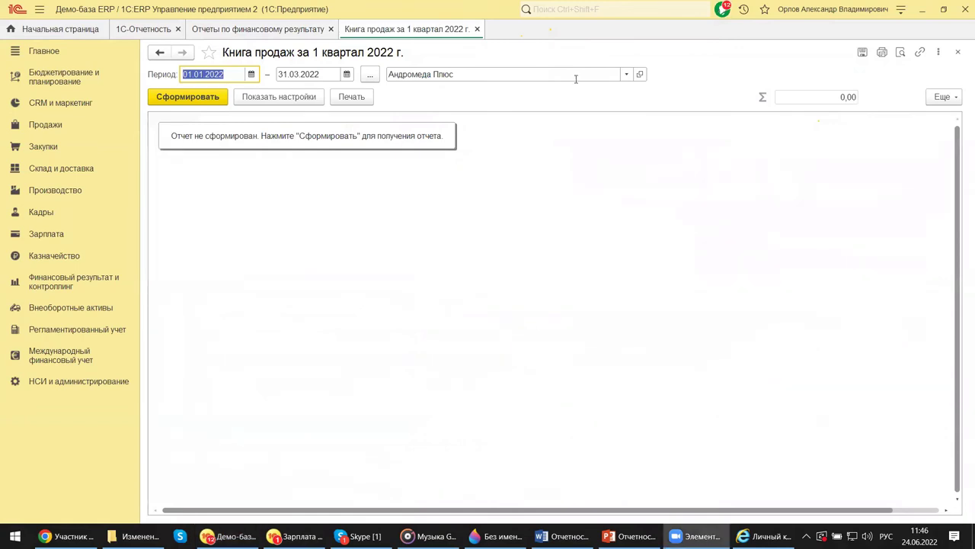
{"action": "left_click", "coordinate": [179, 98]}
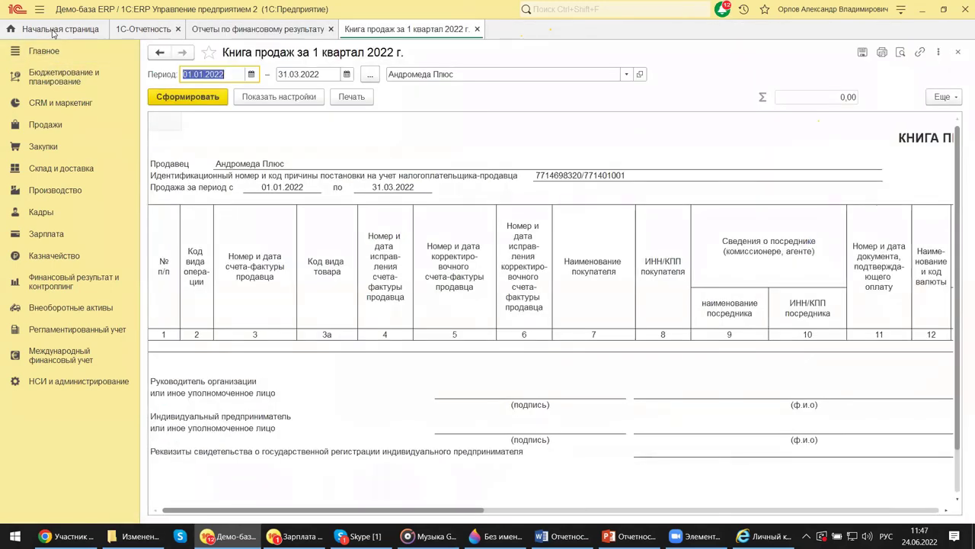
Step: Open Сообщения в контролирующие органы from Регламентированный учет and look through the tree of available notification types
{"action": "left_click", "coordinate": [48, 32]}
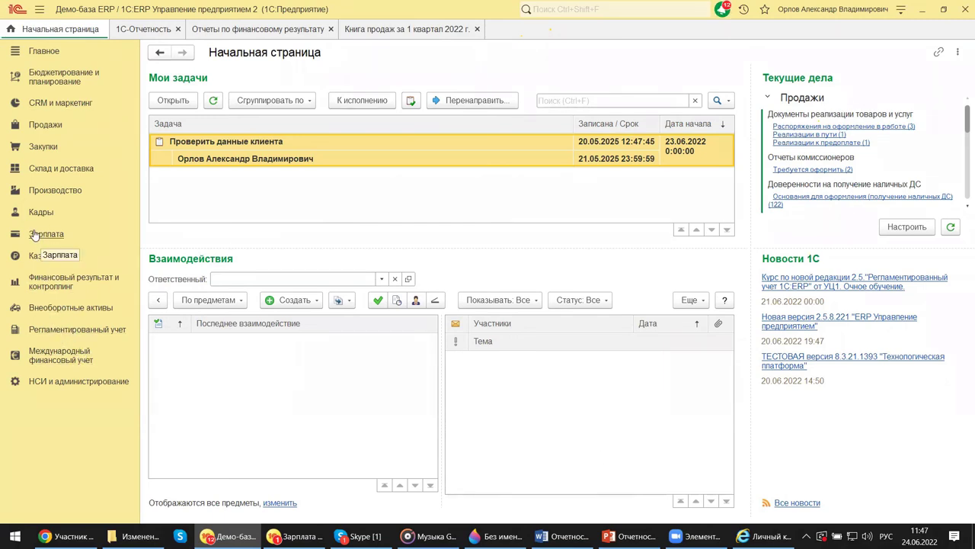
{"action": "left_click", "coordinate": [65, 336]}
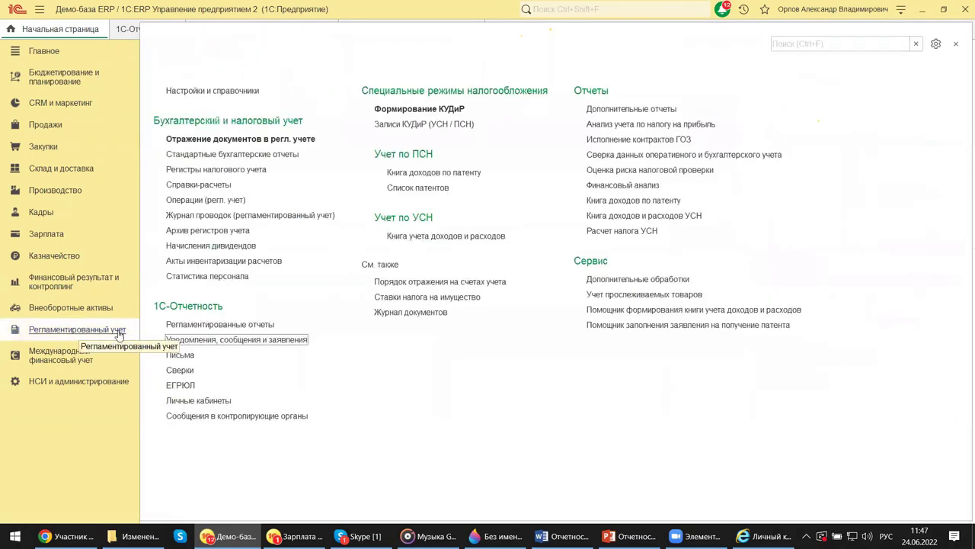
{"action": "left_click", "coordinate": [183, 418]}
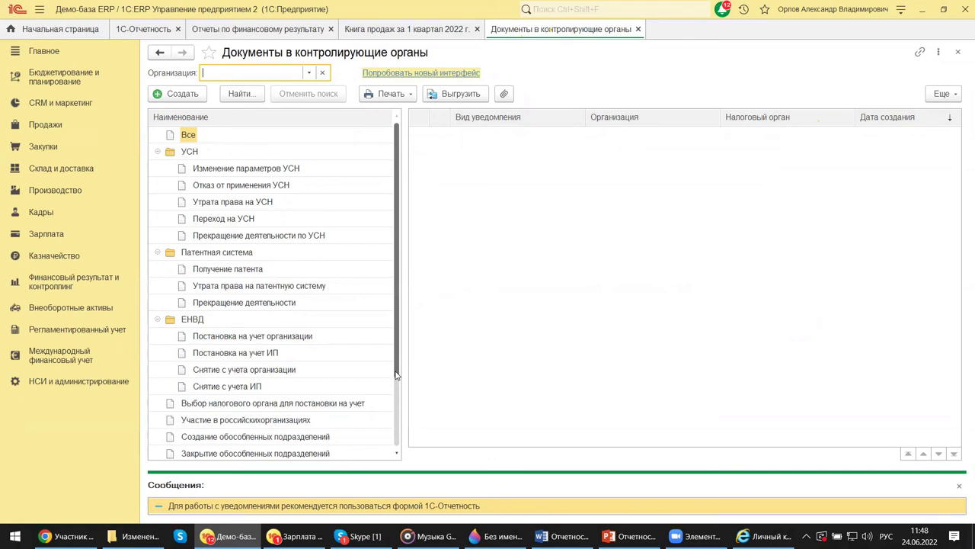
{"action": "scroll", "coordinate": [396, 375], "scroll_direction": "down", "scroll_amount": 4}
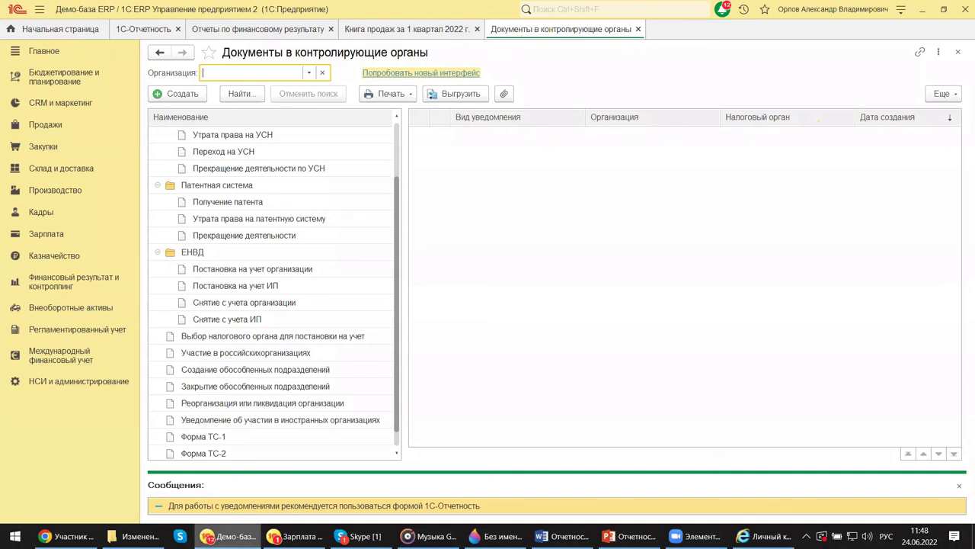
{"action": "mouse_move", "coordinate": [226, 536]}
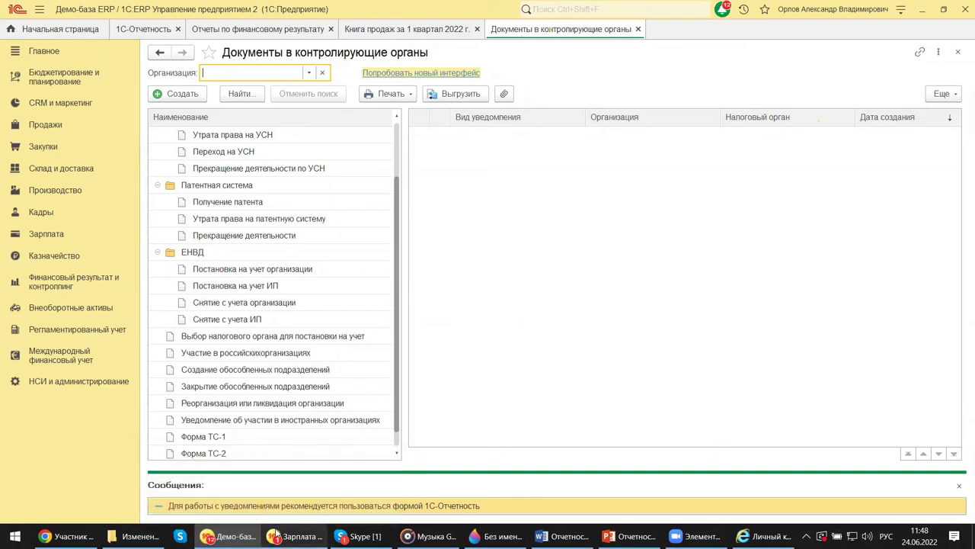
{"action": "mouse_move", "coordinate": [284, 529]}
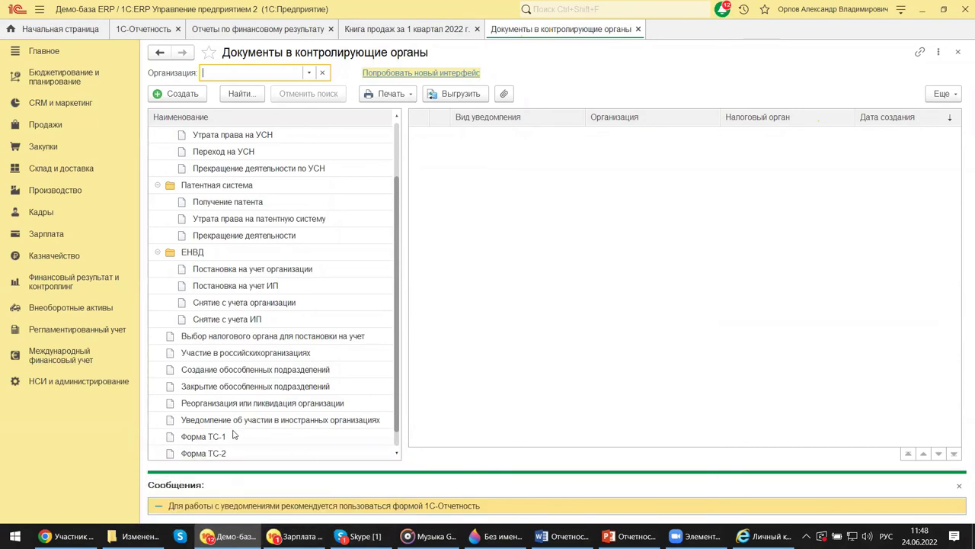
Step: Return to the Регламентированные отчеты list of 1С-Отчетность
{"action": "left_click", "coordinate": [53, 333]}
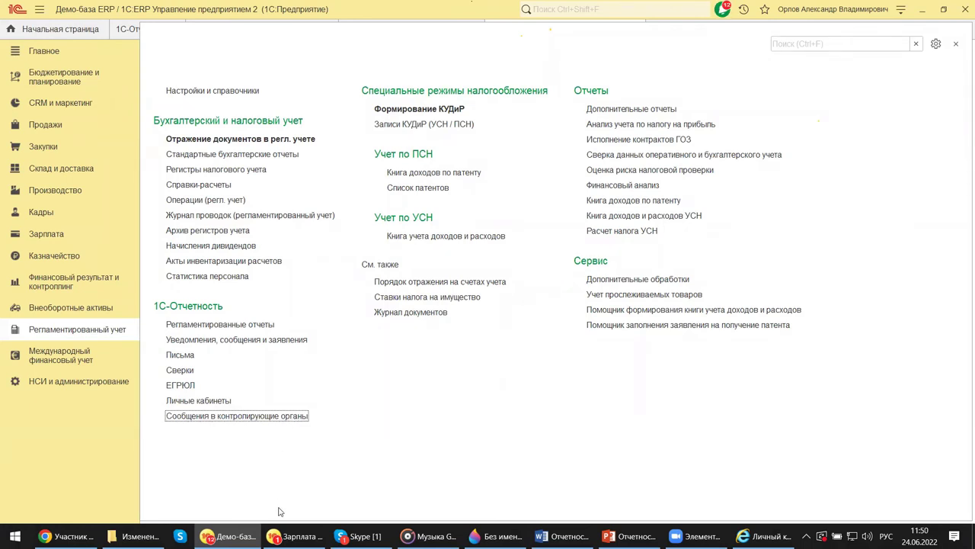
{"action": "mouse_move", "coordinate": [227, 536]}
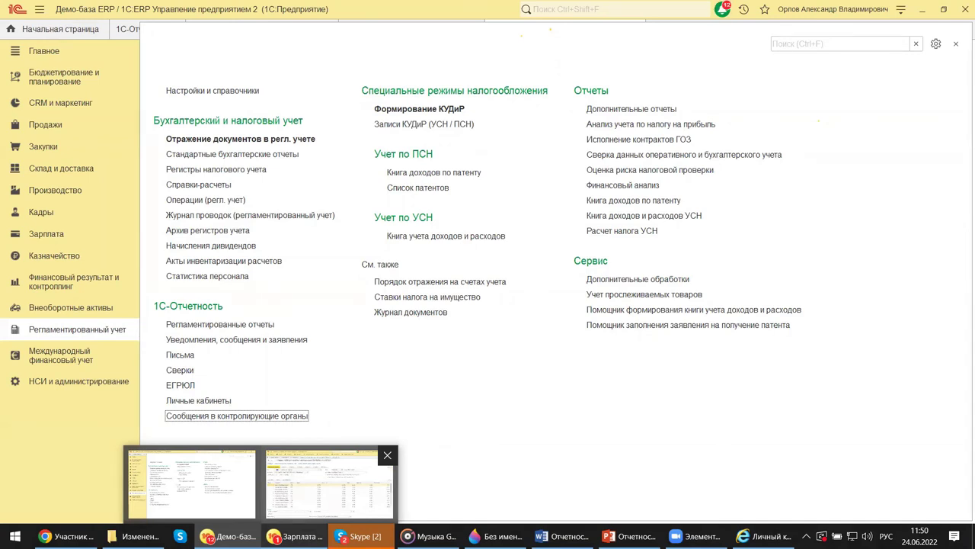
{"action": "left_click", "coordinate": [220, 326]}
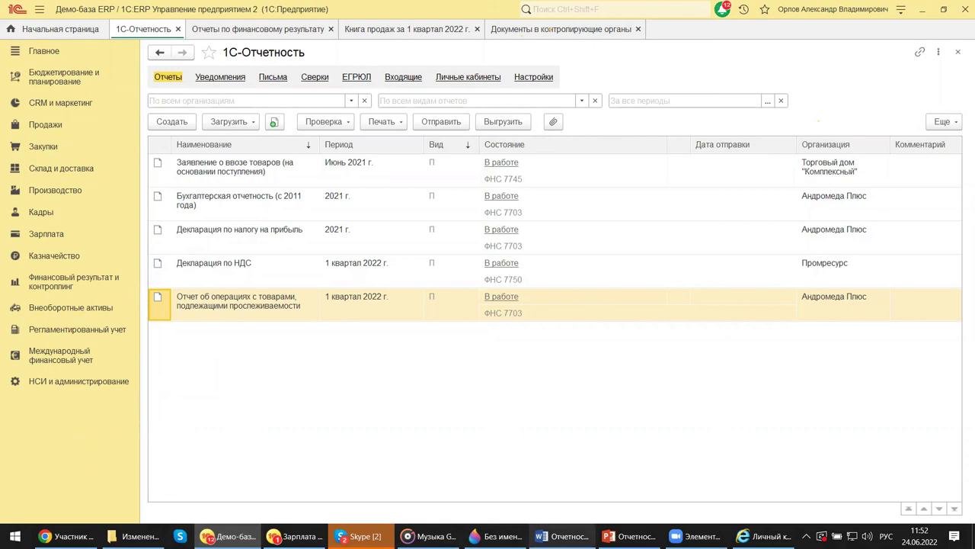
Step: Switch to the PowerPoint presentation Отчетность за 2 кв. 2022 в ЕРП и ЗУП and show title slide 1
{"action": "mouse_move", "coordinate": [631, 536]}
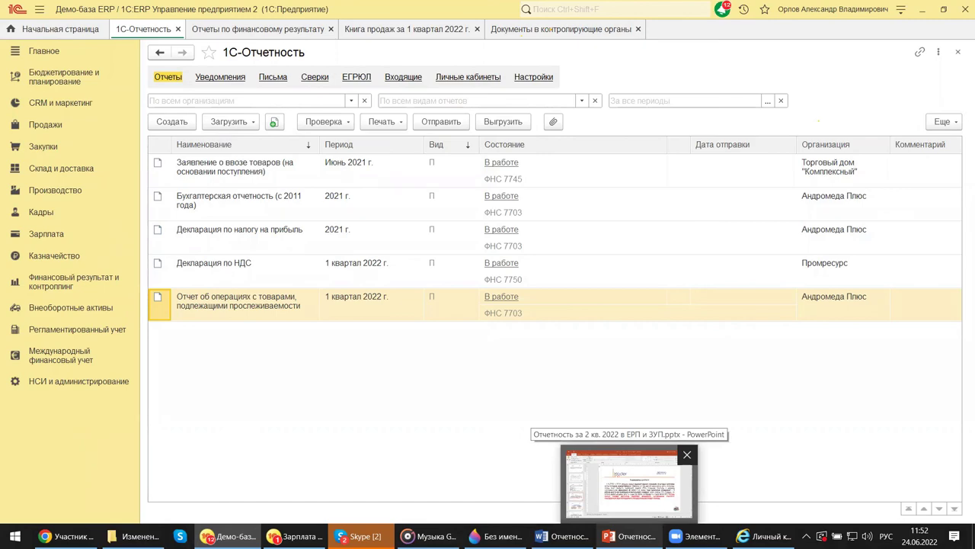
{"action": "left_click", "coordinate": [628, 480]}
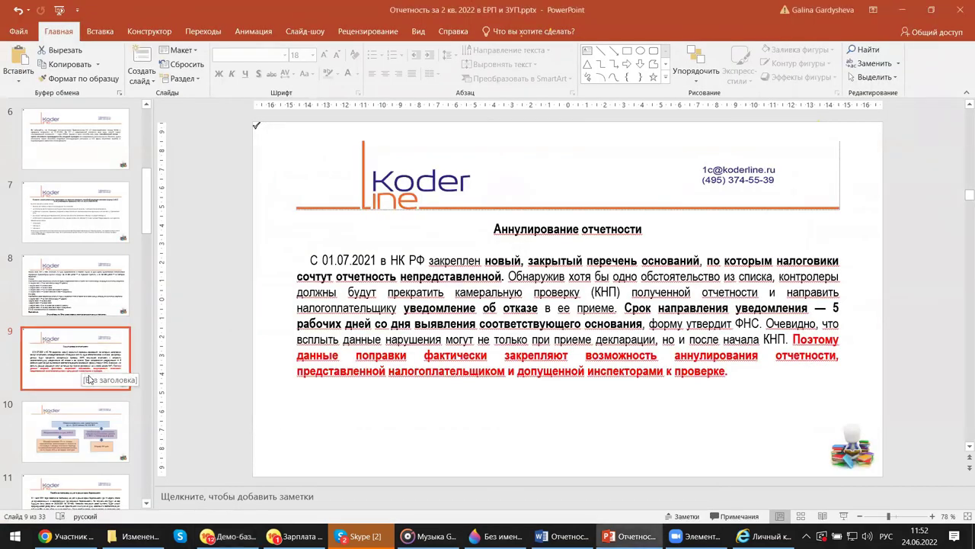
{"action": "scroll", "coordinate": [89, 379], "scroll_direction": "up", "scroll_amount": 3}
{"action": "scroll", "coordinate": [89, 379], "scroll_direction": "up", "scroll_amount": 2}
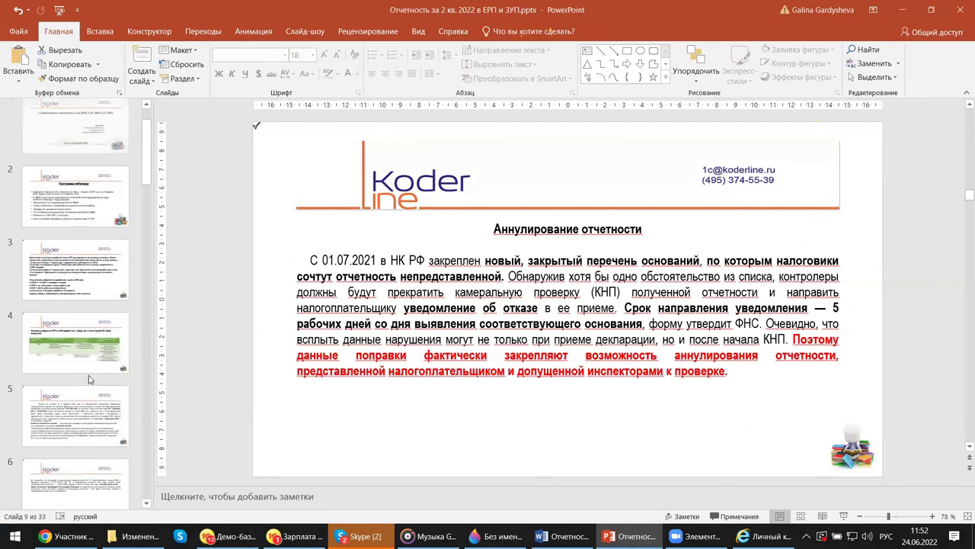
{"action": "left_click", "coordinate": [52, 143]}
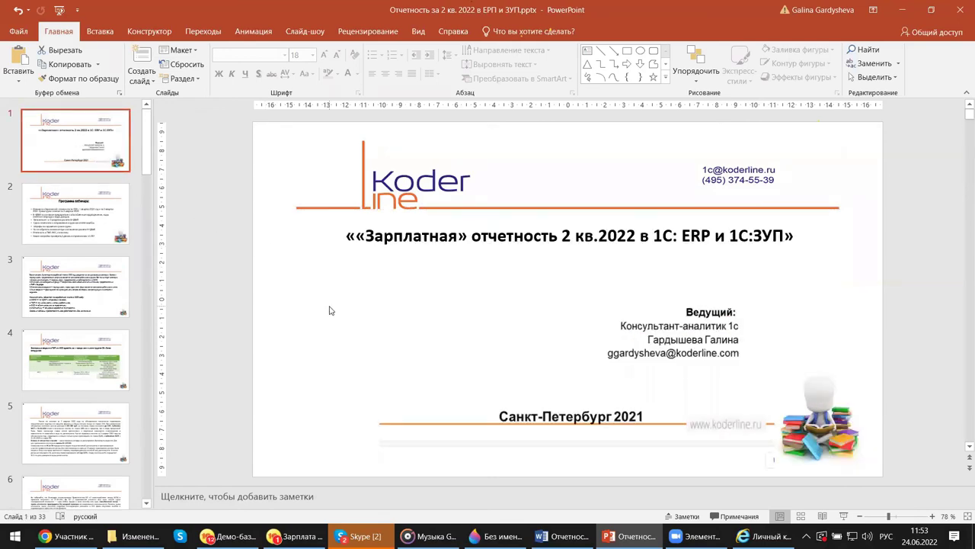